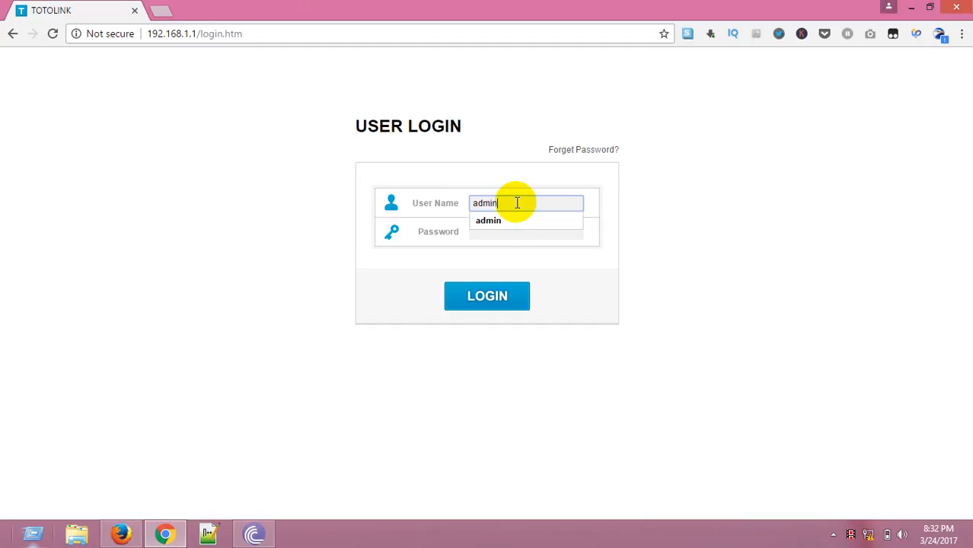
Log in to the router's web interface as admin with the admin password.
left_click(530, 235)
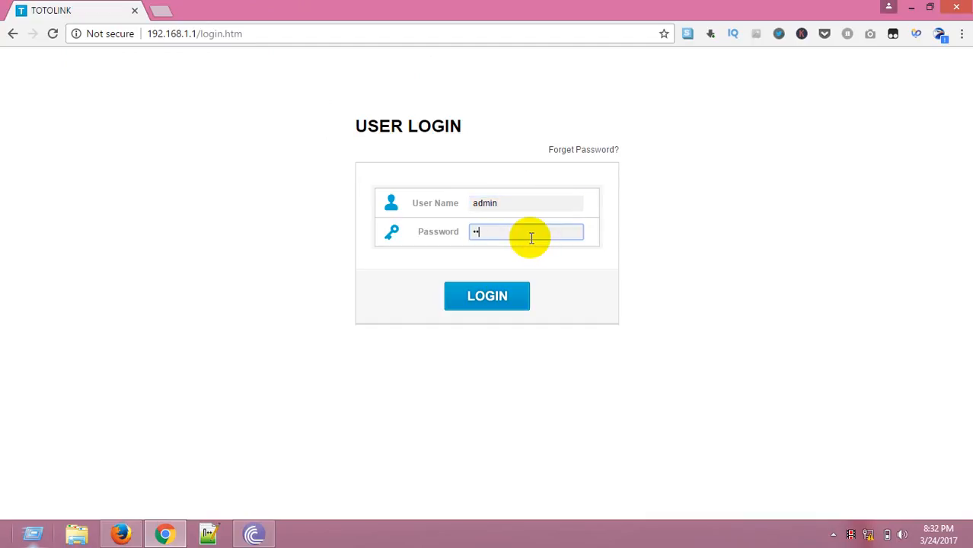
type("admin")
left_click(485, 303)
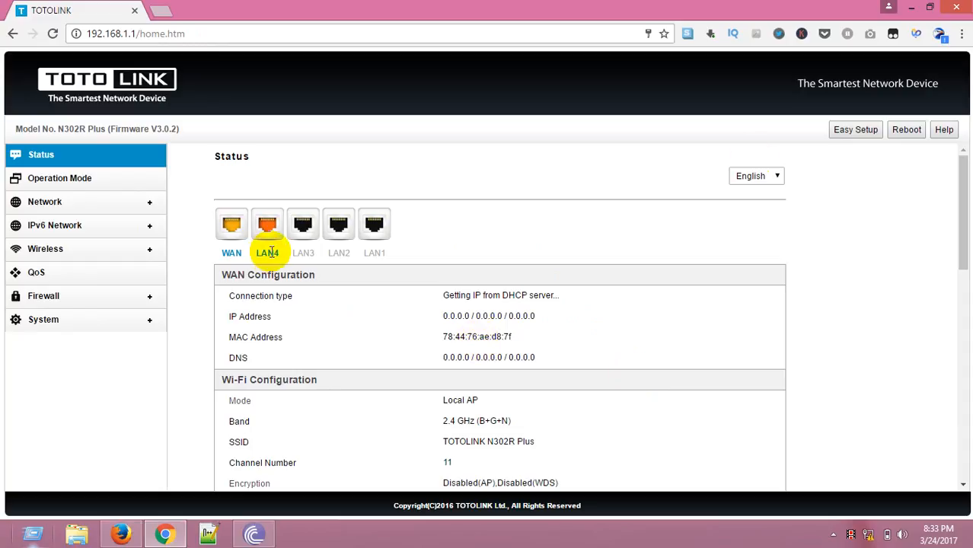
Open the WAN settings and set the clone MAC address to 68f728e3f9d7.
left_click(880, 133)
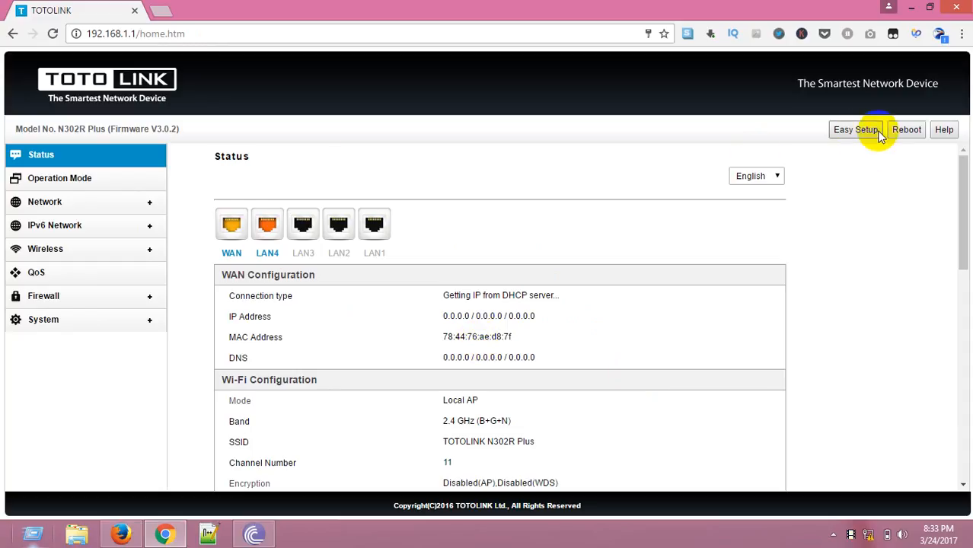
left_click(82, 202)
left_click(89, 221)
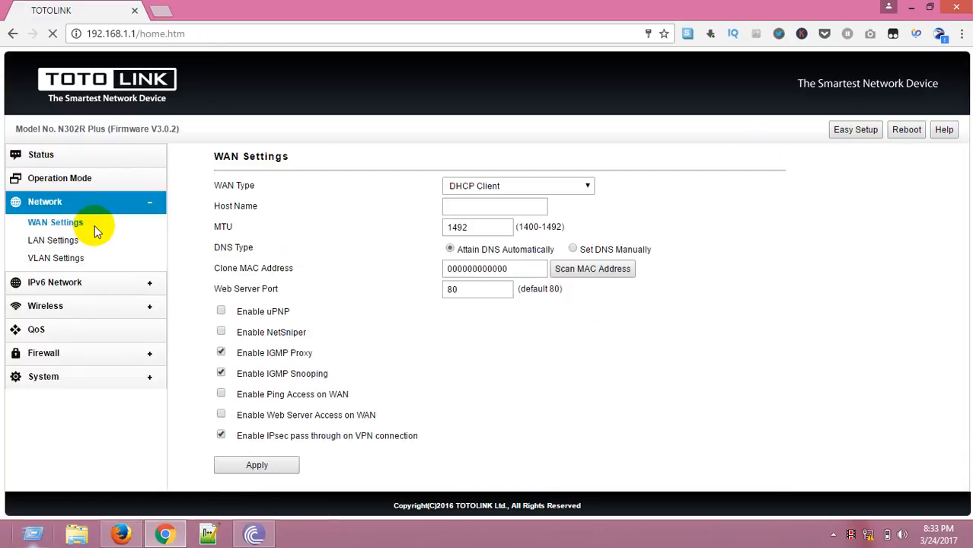
left_click_drag(528, 276, 442, 270)
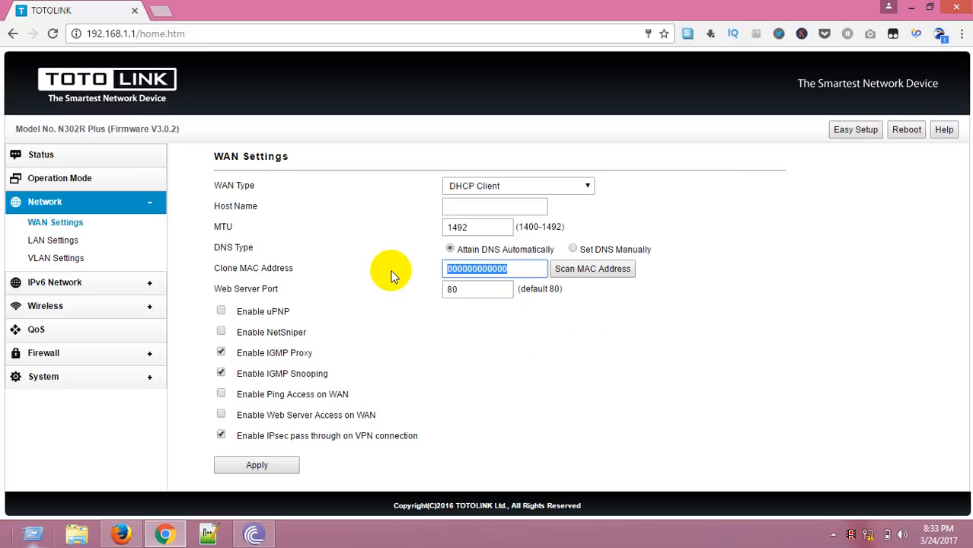
type("6")
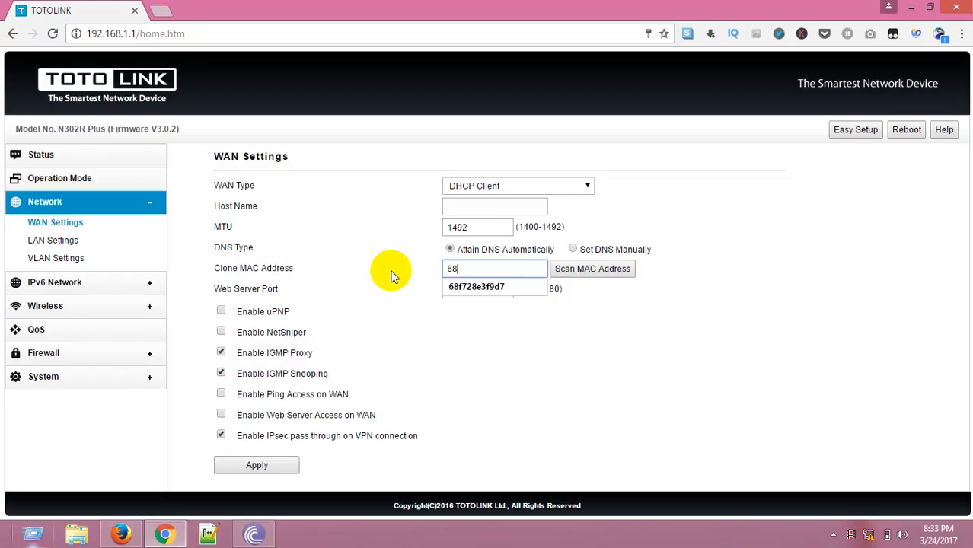
type("8")
left_click(478, 288)
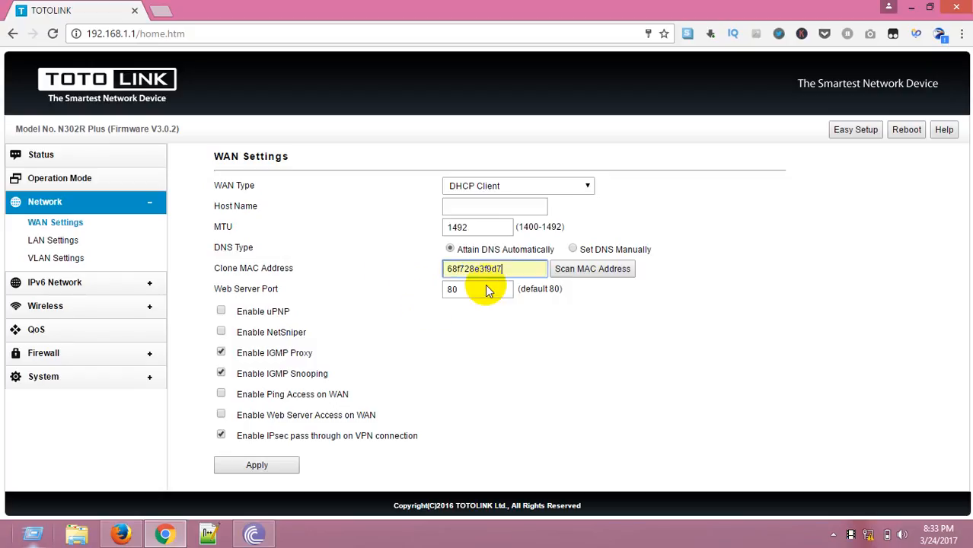
left_click(590, 269)
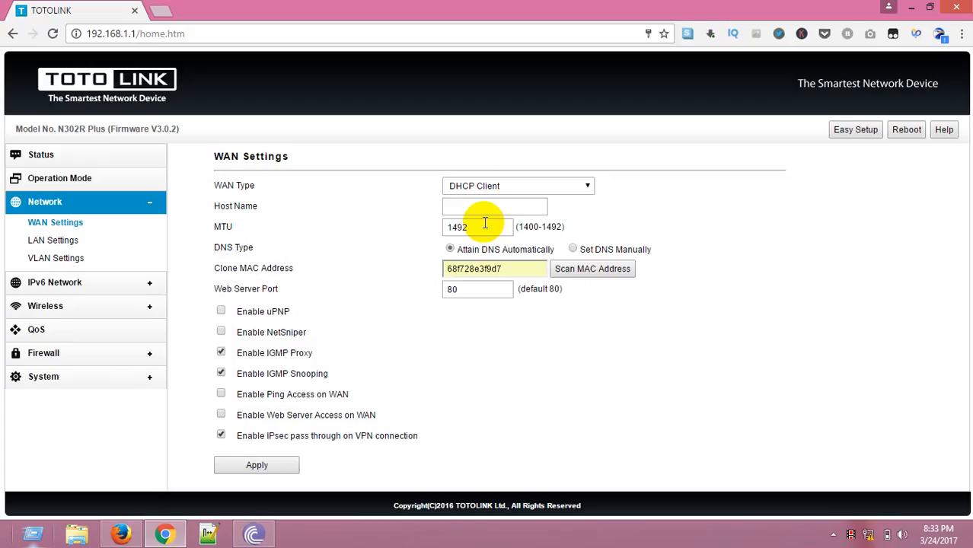
Switch the WAN type to PPPoE/Dual Wan Access PPPoE and fill in the PPPoE account user name.
left_click(523, 180)
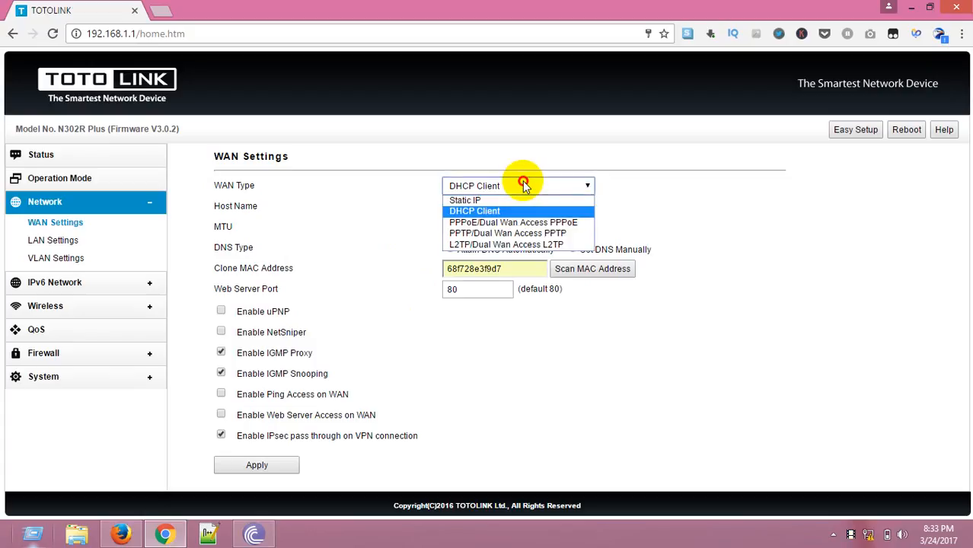
left_click(522, 223)
left_click(496, 221)
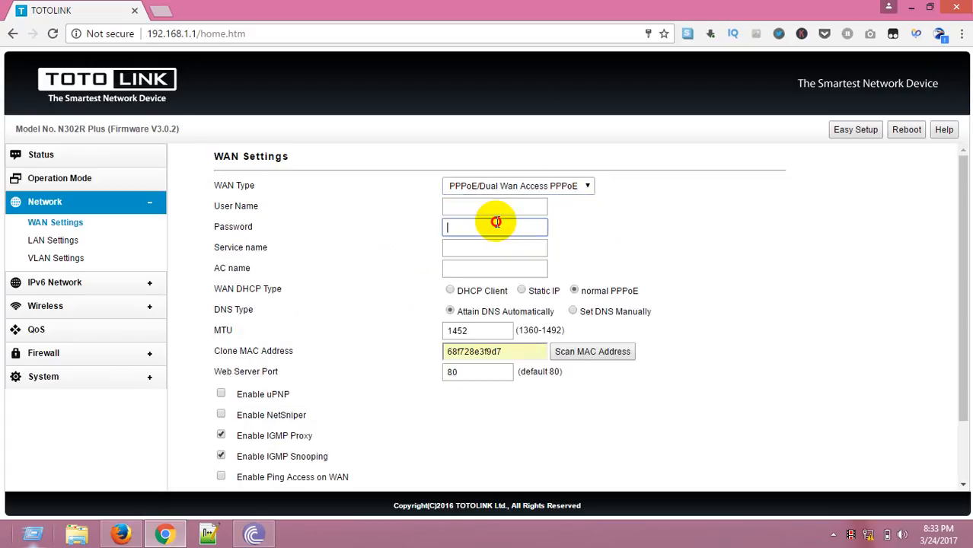
left_click(490, 213)
type("shakil12")
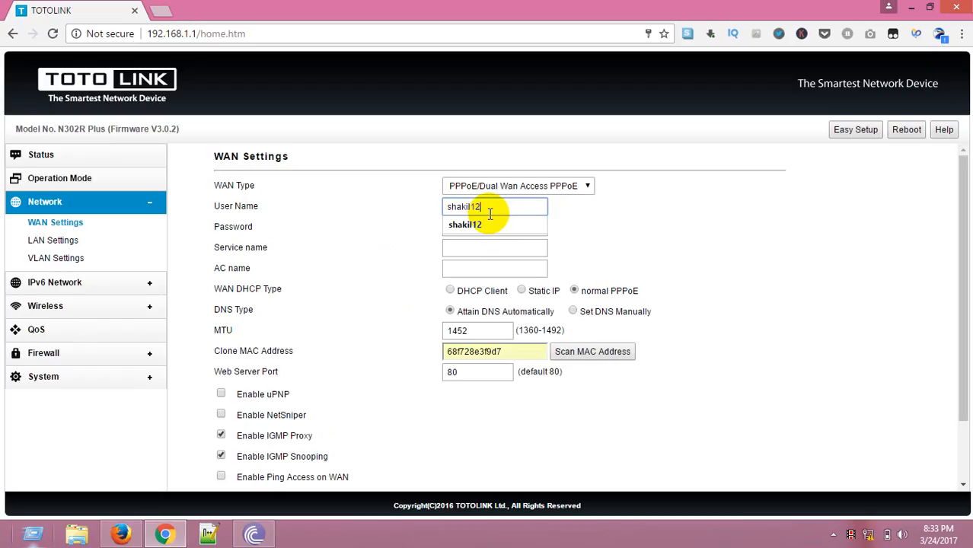
left_click(493, 224)
Enter the PPPoE account password and apply the WAN settings.
left_click(492, 230)
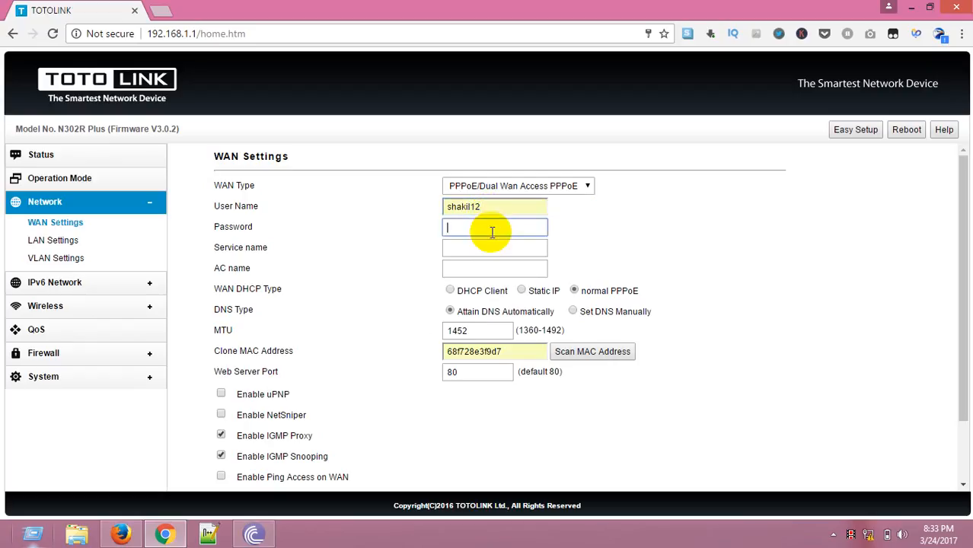
type("********")
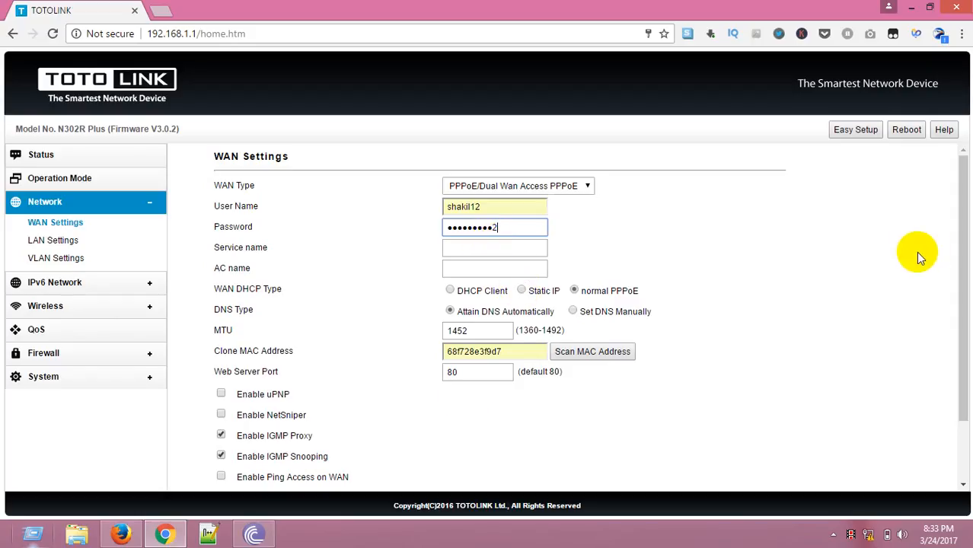
left_click_drag(967, 251, 964, 328)
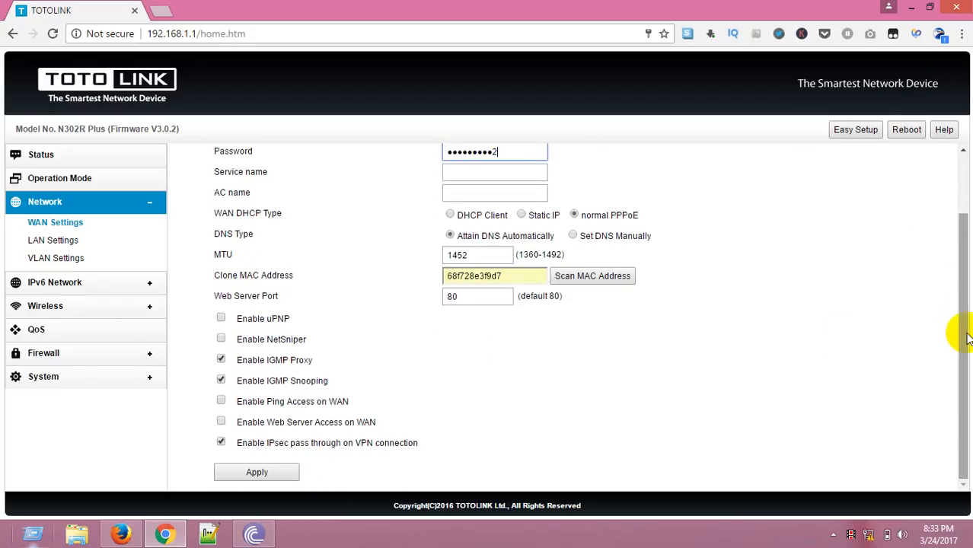
left_click(286, 470)
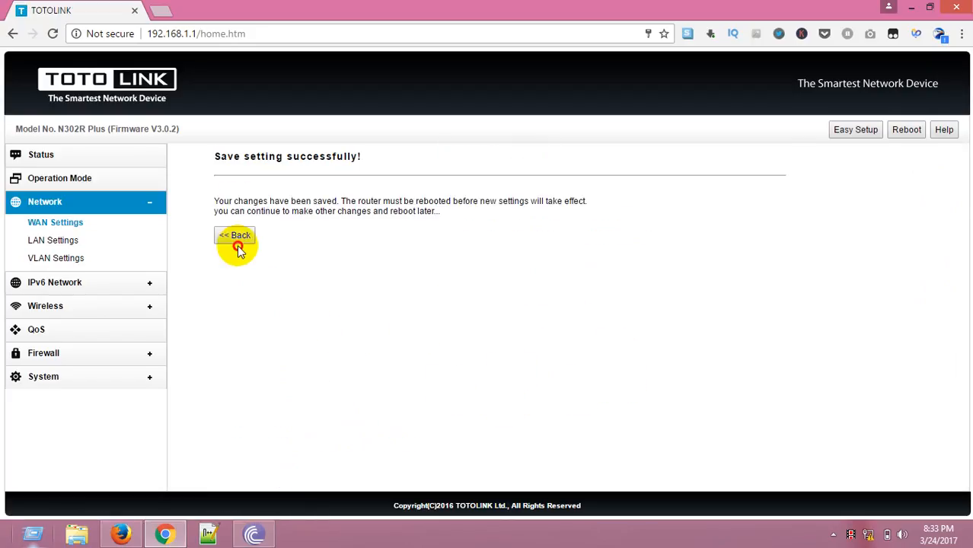
left_click(237, 236)
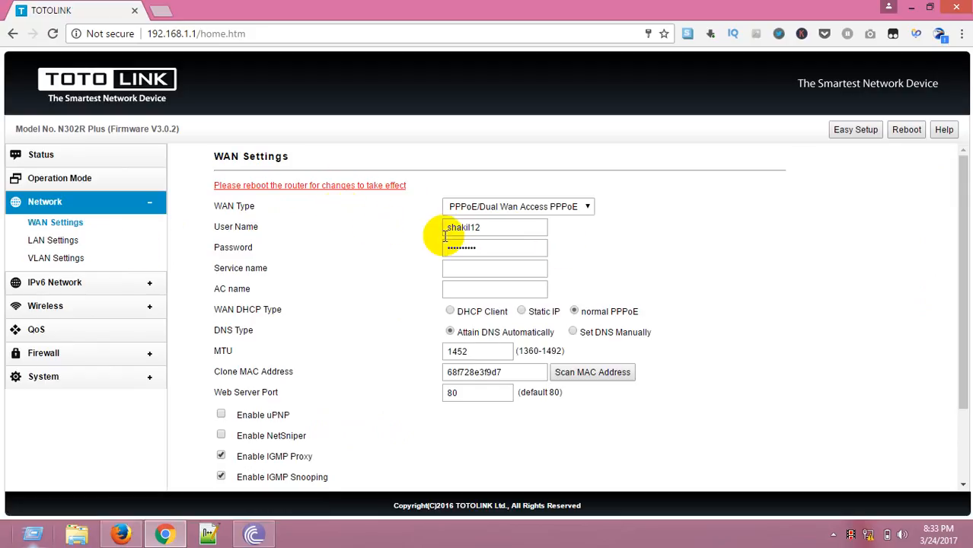
Reboot the router so the new WAN settings take effect.
left_click(855, 131)
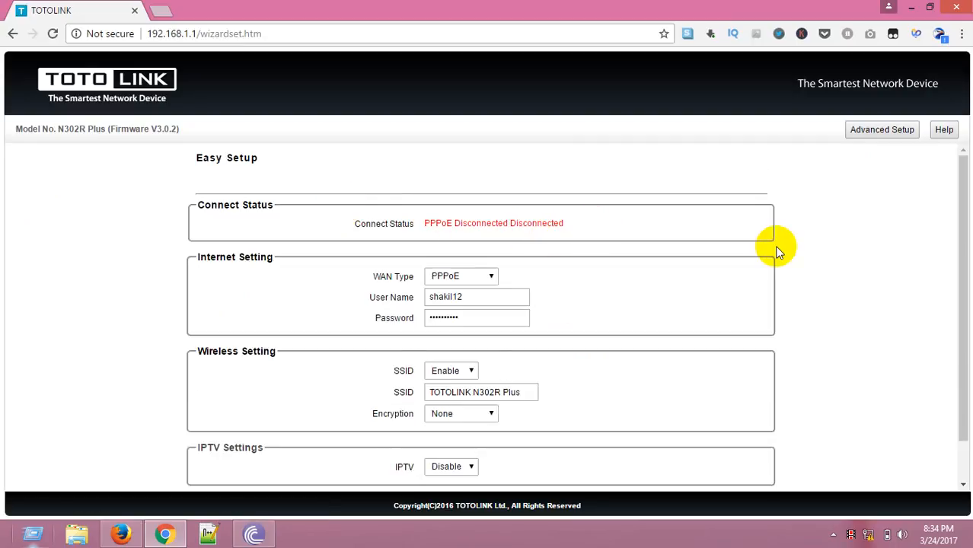
left_click(887, 131)
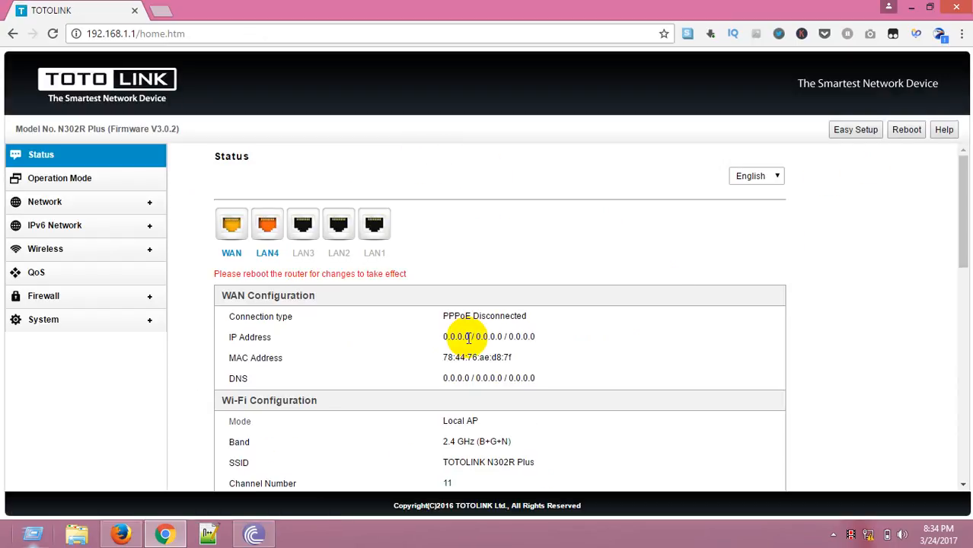
left_click(375, 276)
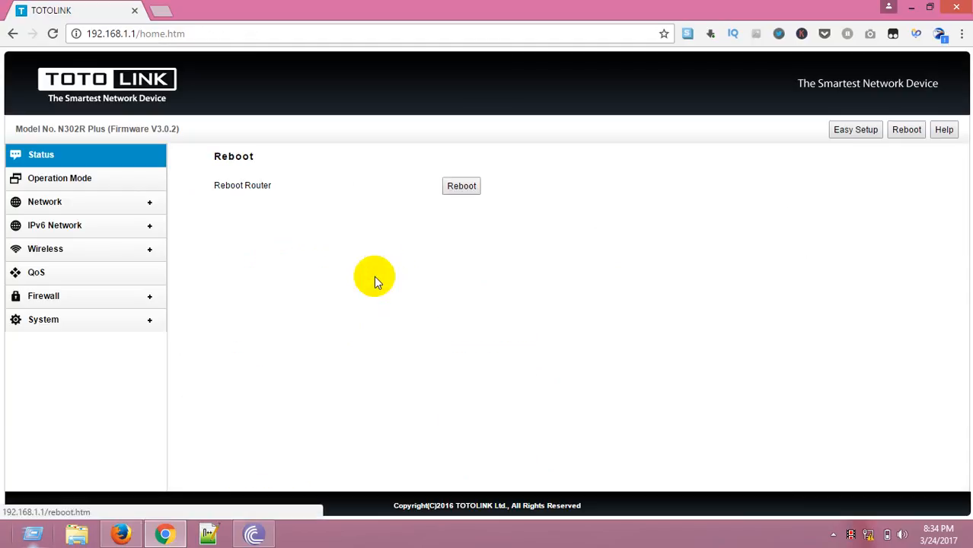
left_click(462, 187)
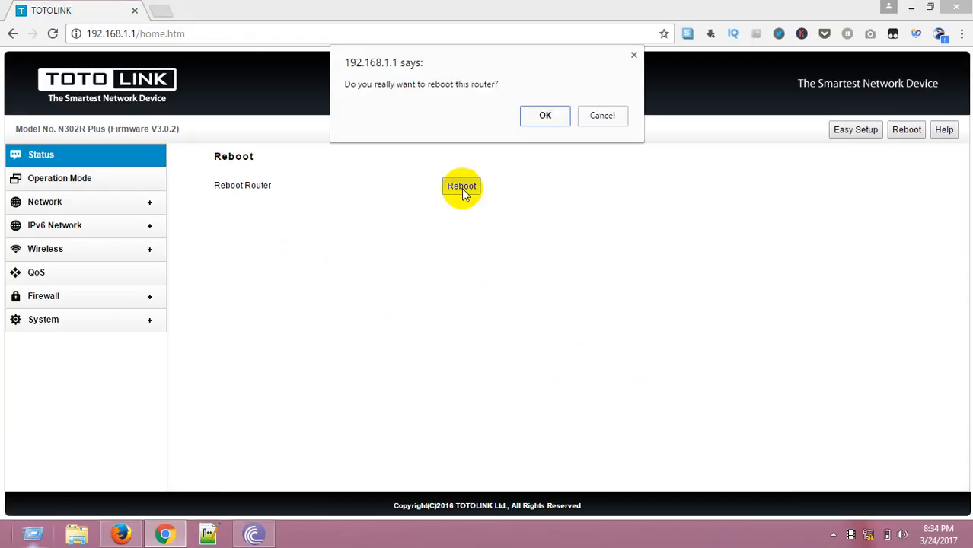
left_click(545, 118)
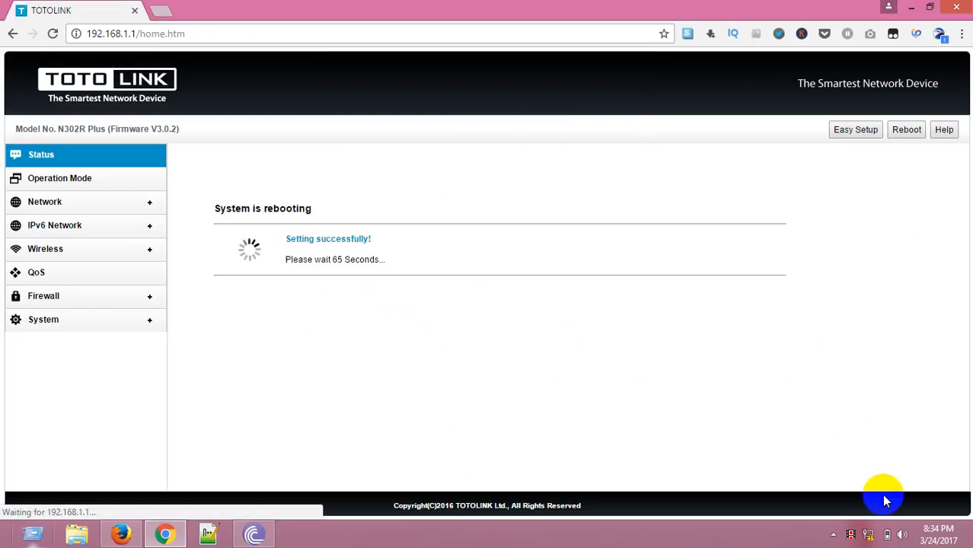
left_click(847, 534)
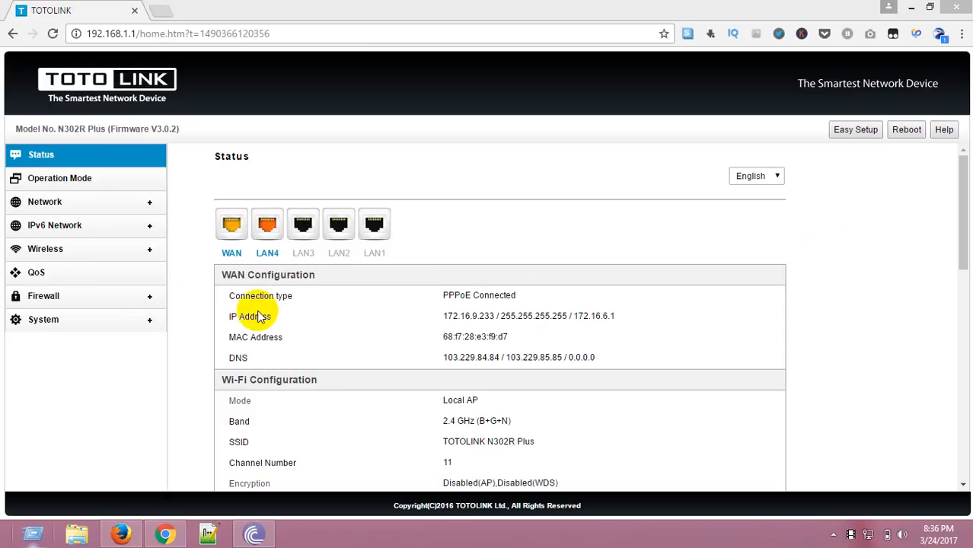
In the wireless basic settings, set encryption to WPA2 and the client limit to 5.
left_click(44, 250)
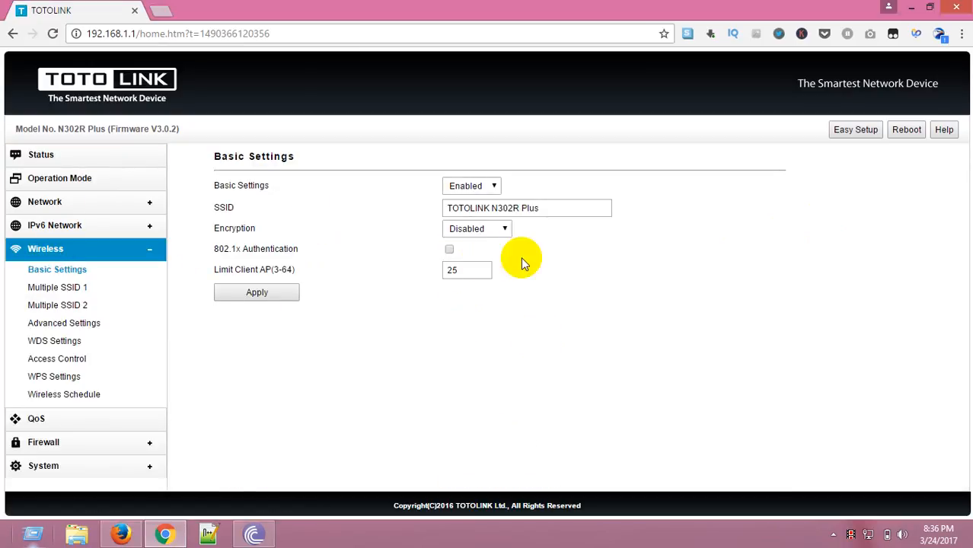
left_click(503, 231)
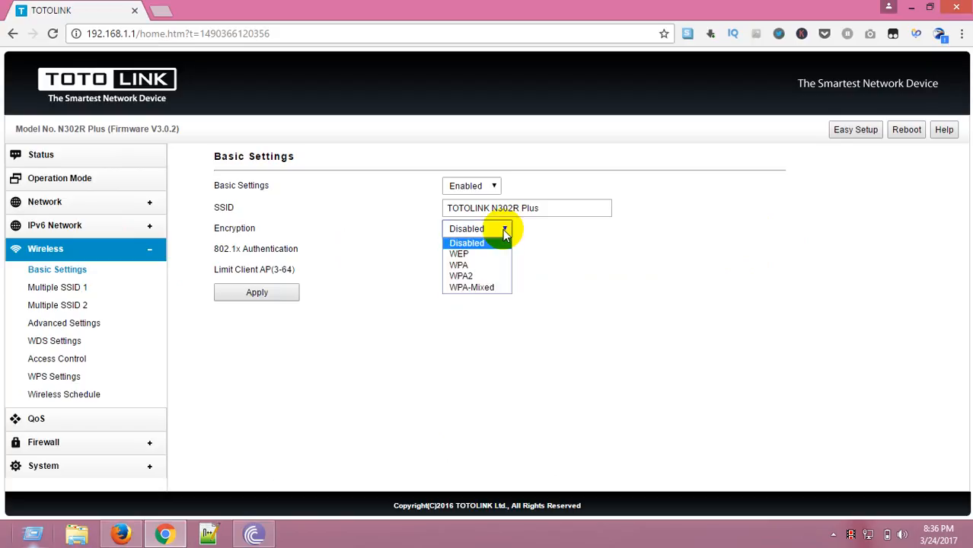
left_click(485, 276)
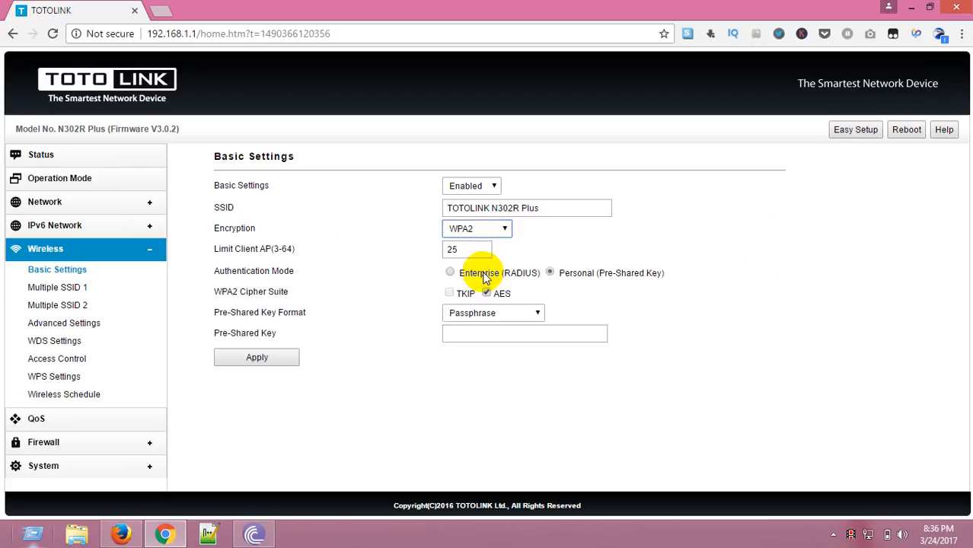
double_click(474, 248)
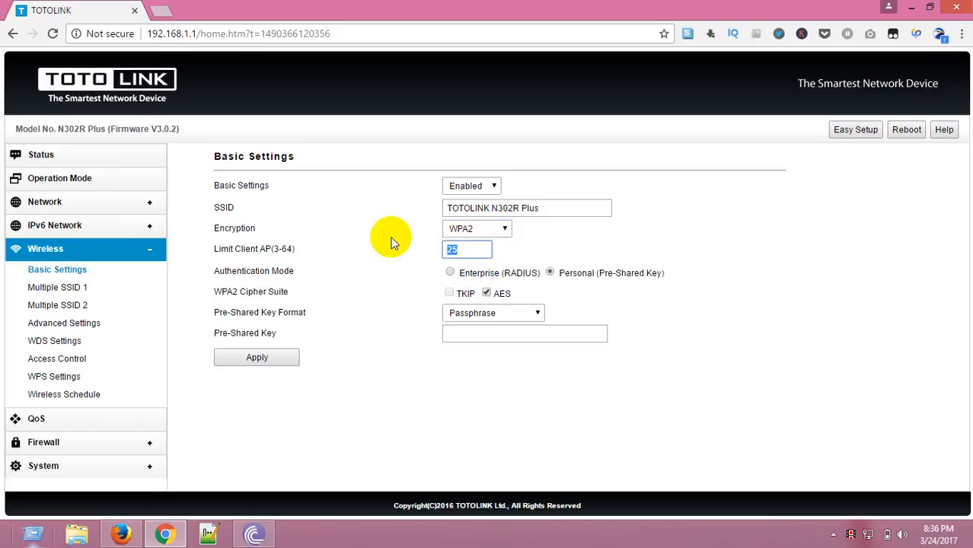
type("5")
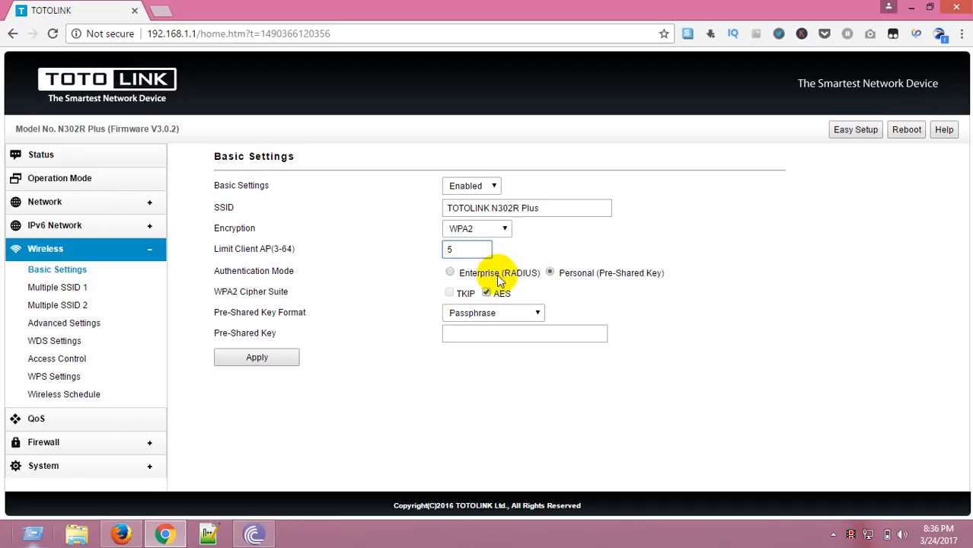
Enter the Wi-Fi pre-shared key and apply the wireless basic settings.
left_click(502, 333)
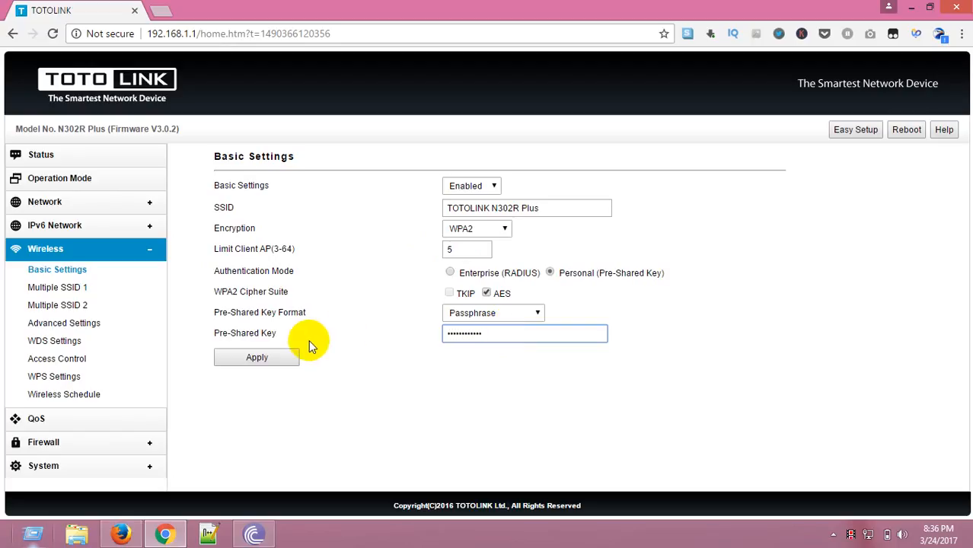
left_click(280, 358)
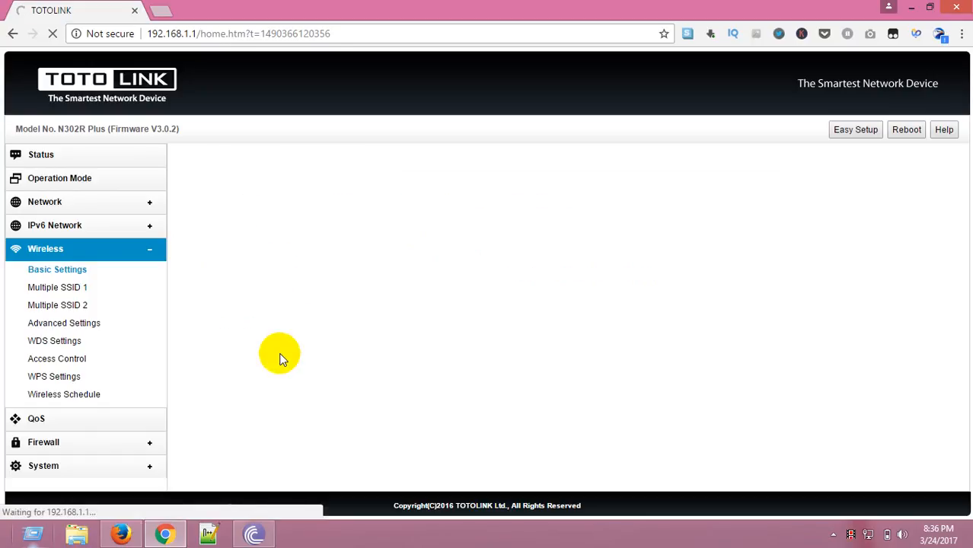
left_click(244, 235)
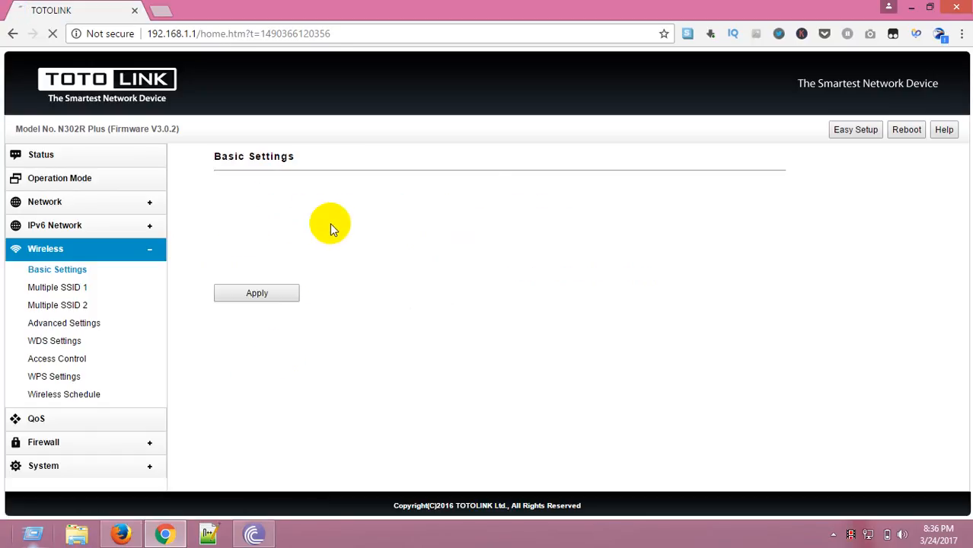
left_click(277, 357)
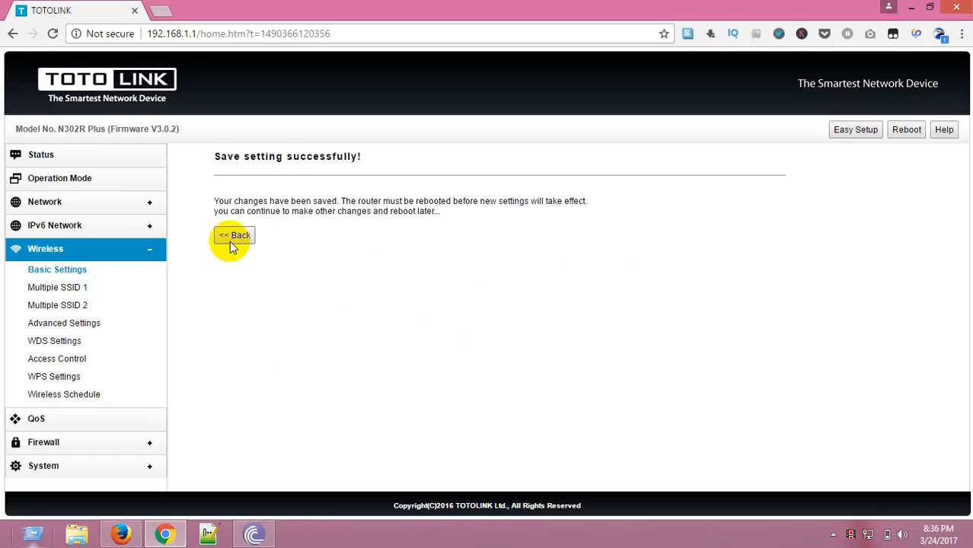
left_click(230, 238)
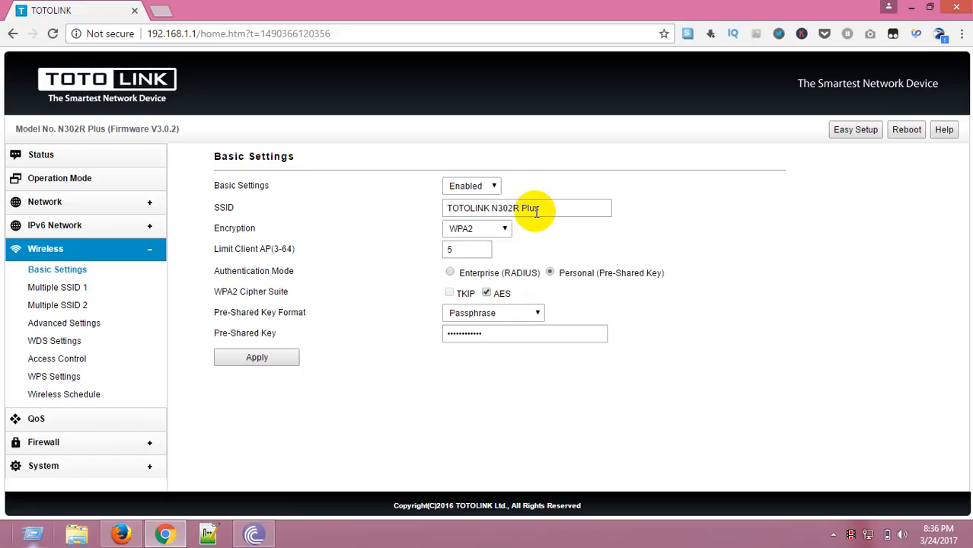
Rename the Wi-Fi SSID to "Don,t try to hack".
left_click_drag(545, 212, 354, 219)
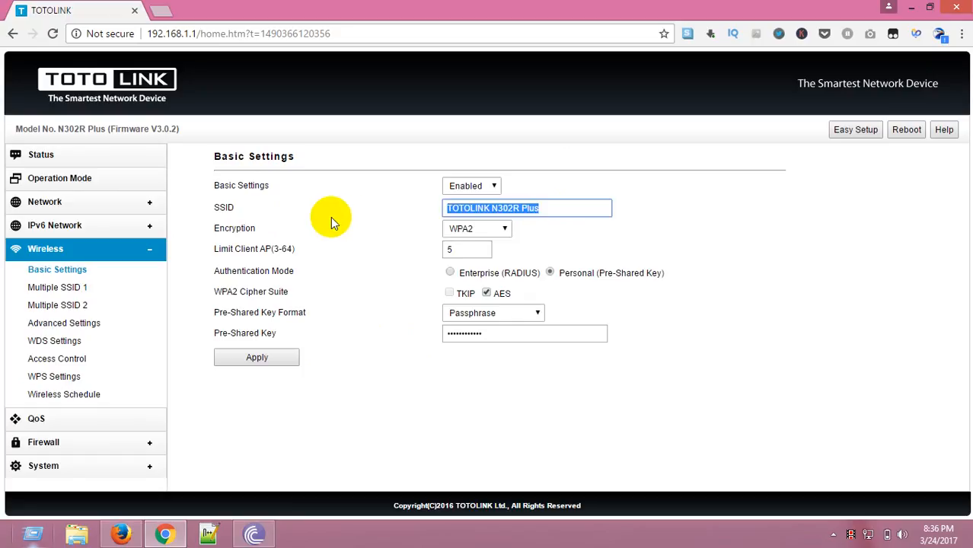
type("Don;")
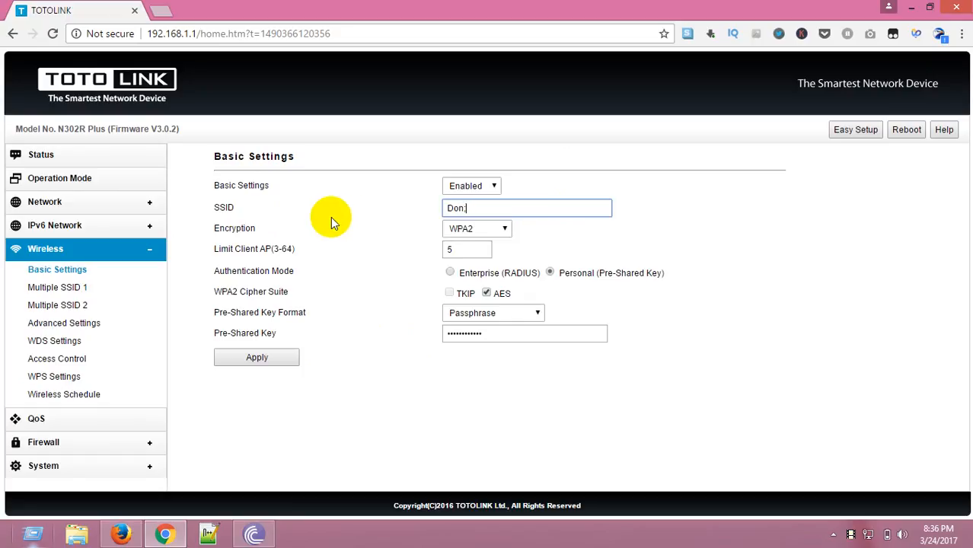
key("BackSpace")
type(",t try to hack")
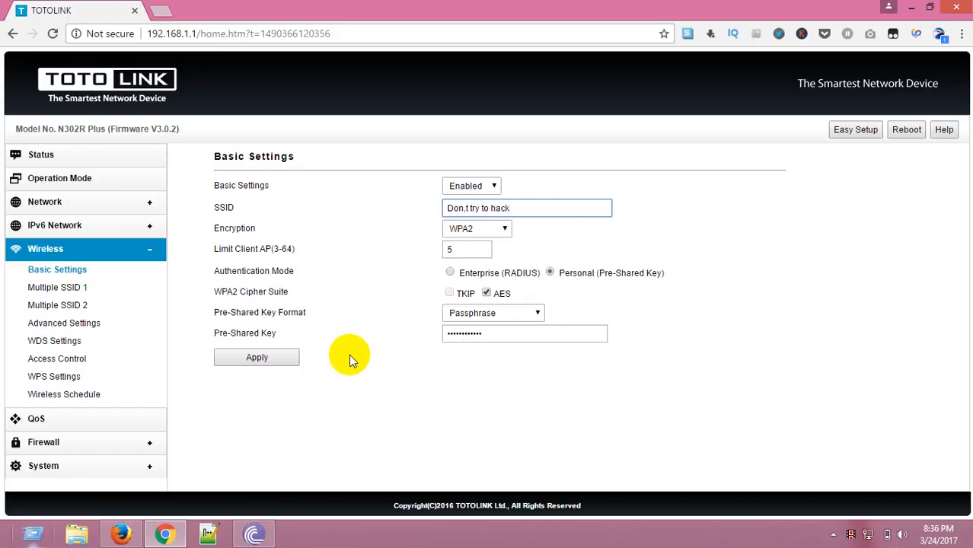
Apply the wireless basic settings and open the router's administrator password settings.
left_click(257, 357)
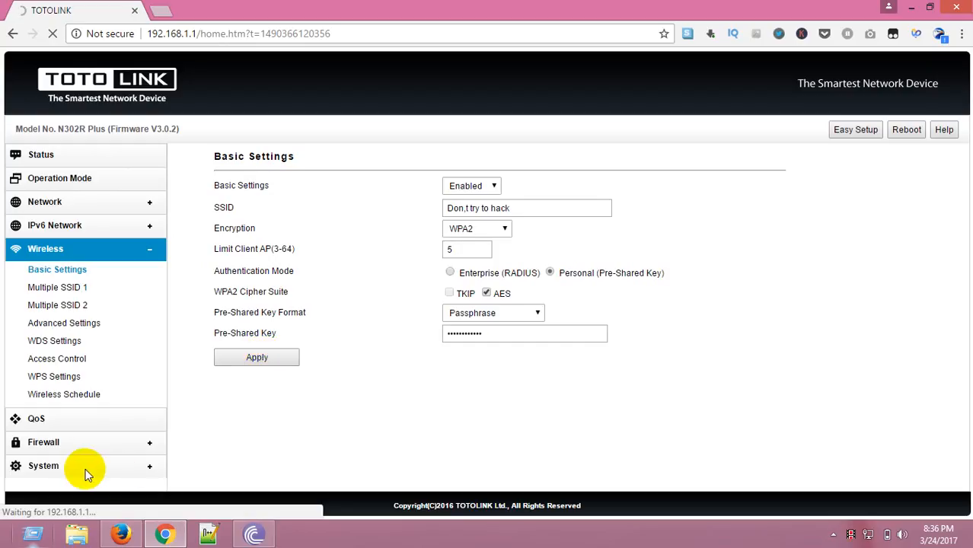
left_click(44, 465)
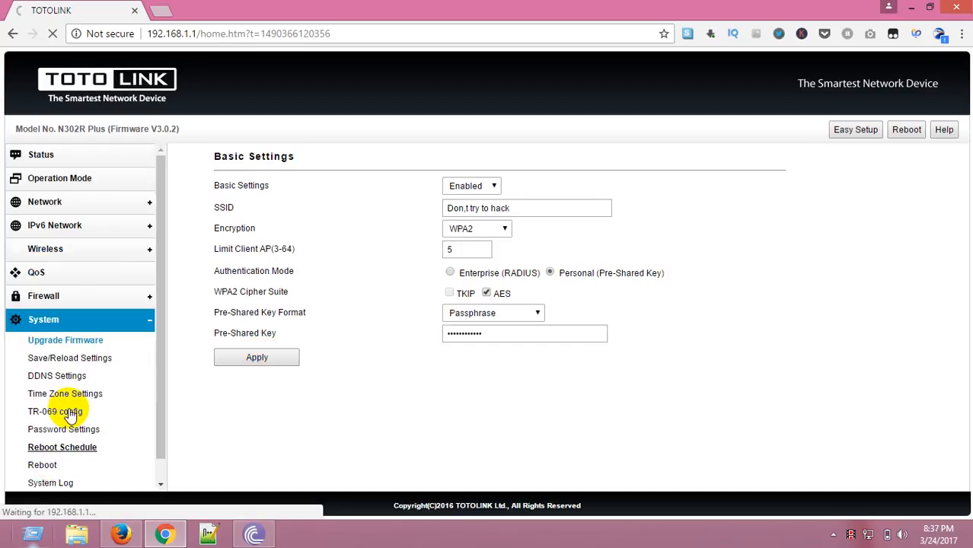
left_click(67, 430)
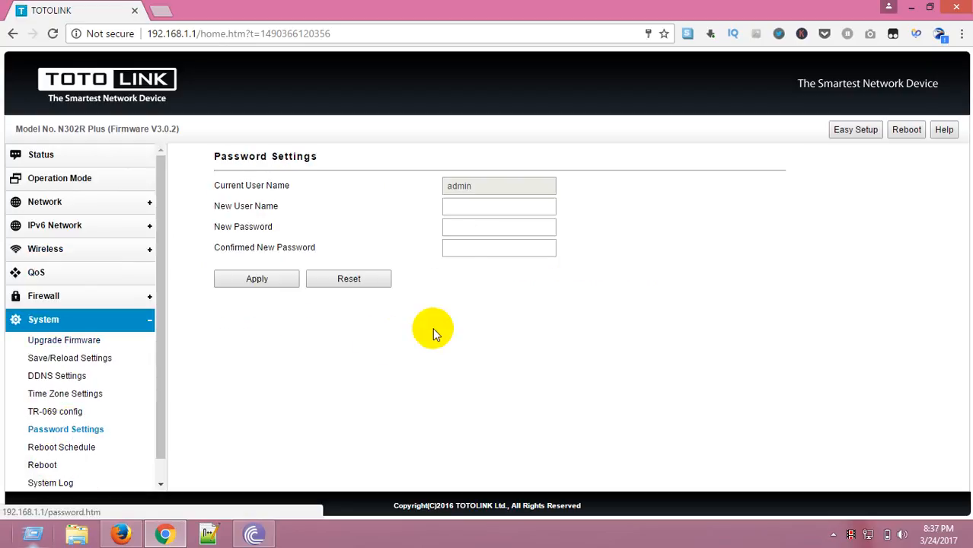
Enter a new administrator user name in the password settings.
left_click(475, 205)
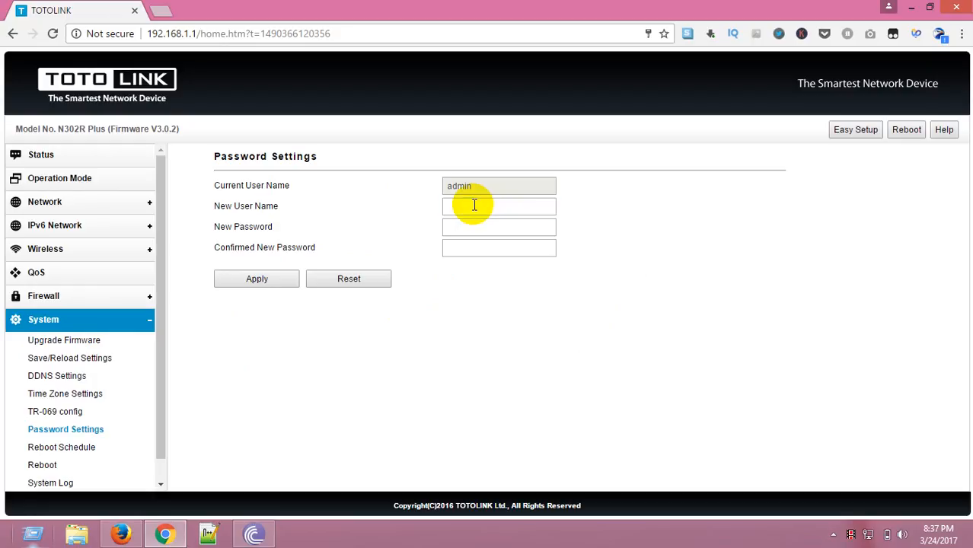
left_click(477, 208)
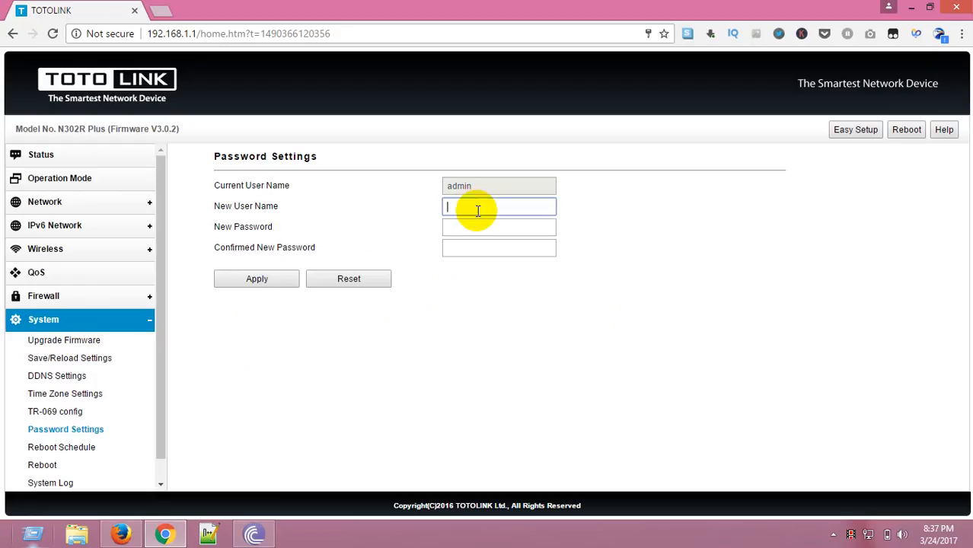
type("admin")
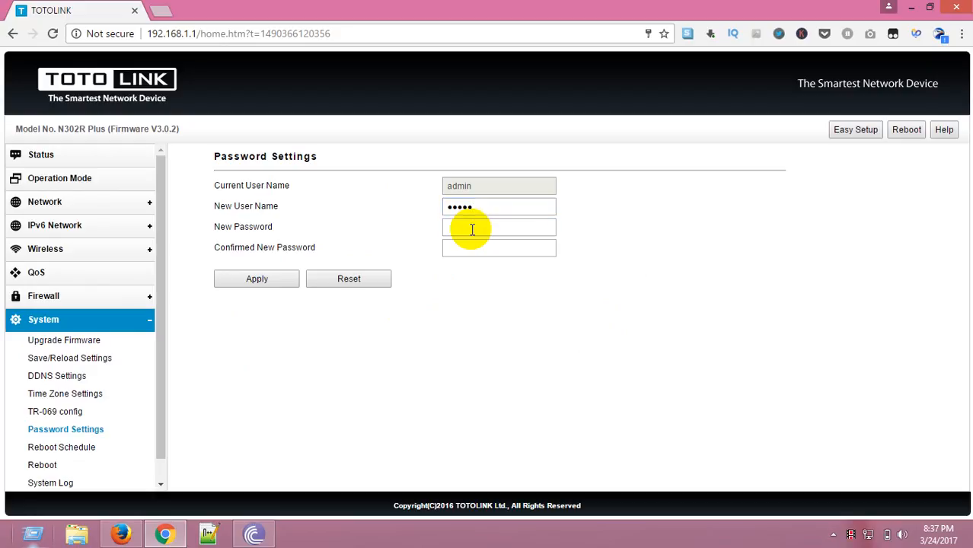
double_click(482, 206)
type("ss")
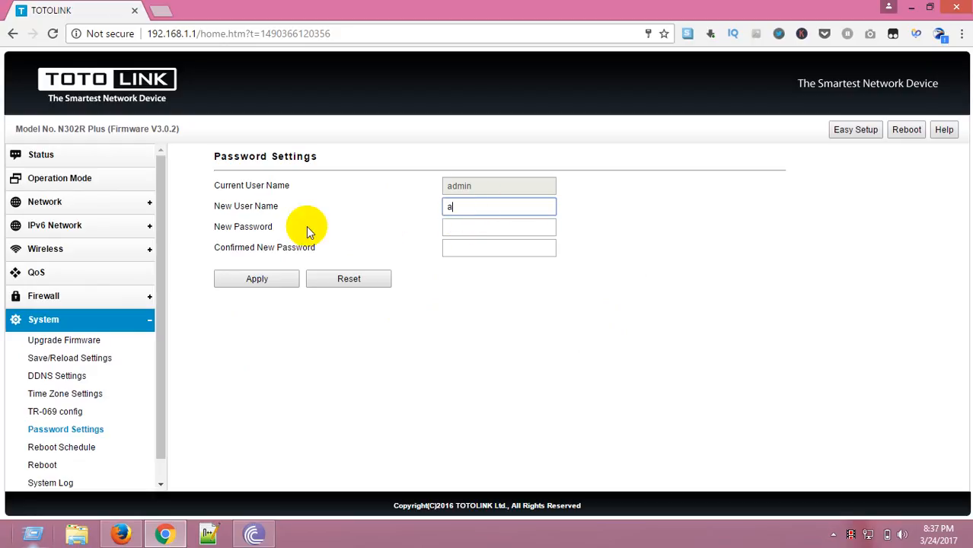
key("BackSpace")
key("BackSpace")
type("sasasa")
Enter and confirm a new administrator password, then apply the password settings.
left_click(456, 226)
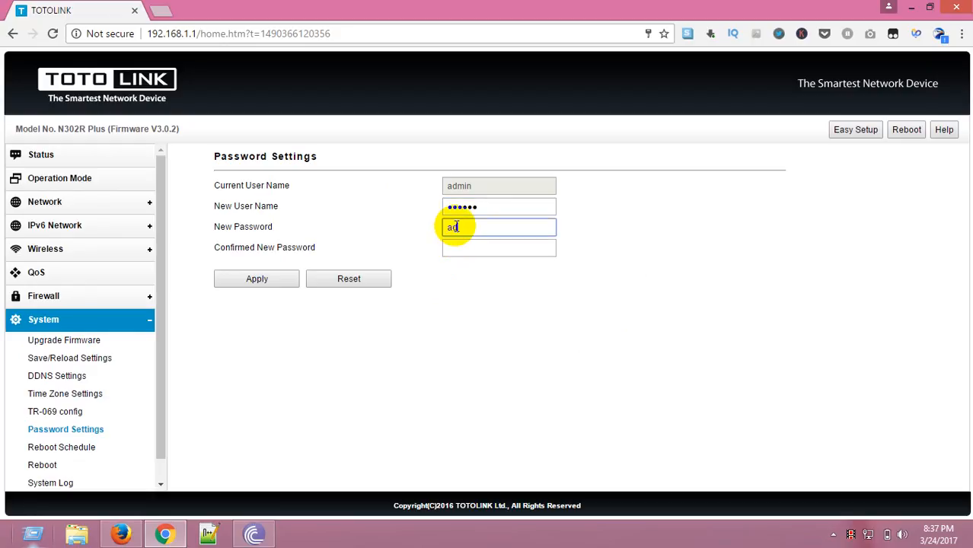
type("•••ias")
left_click(472, 247)
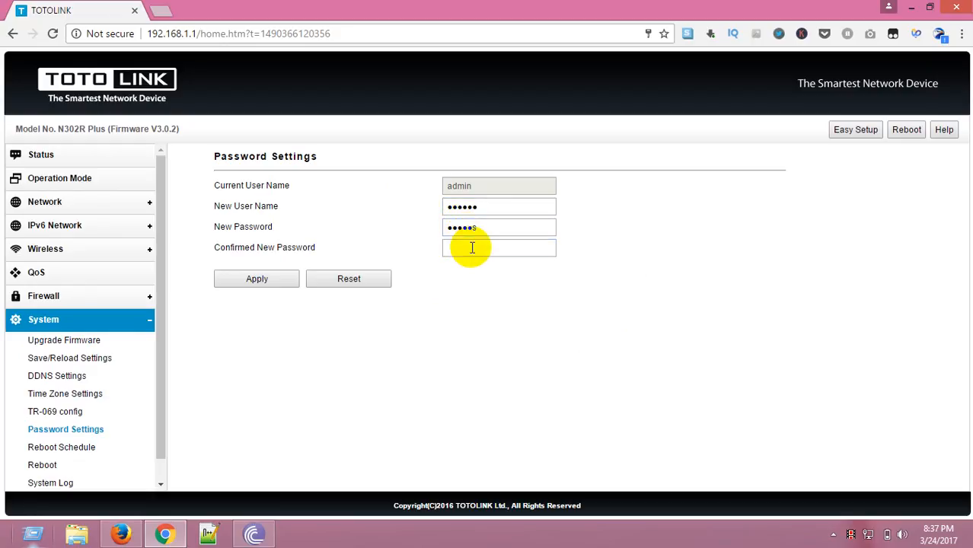
left_click(473, 248)
type("adm")
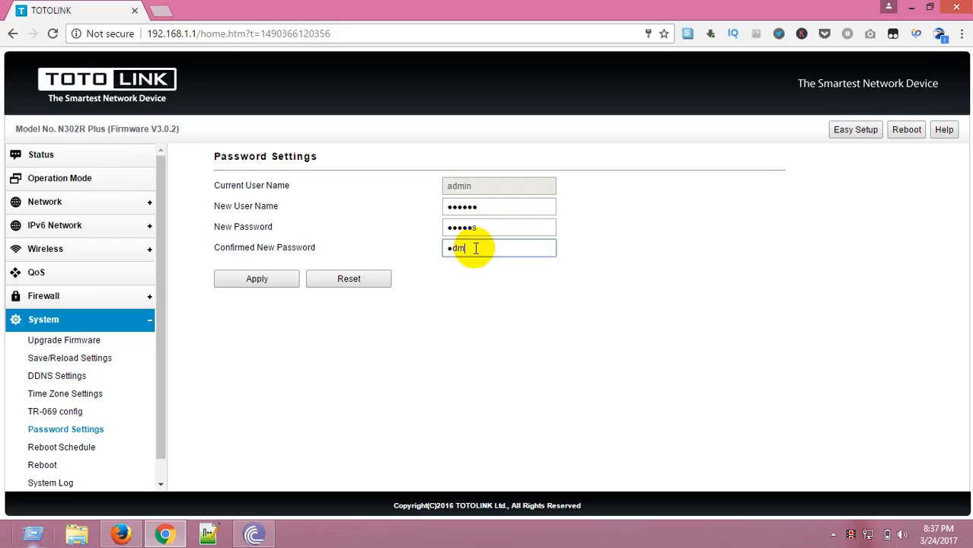
type("ins")
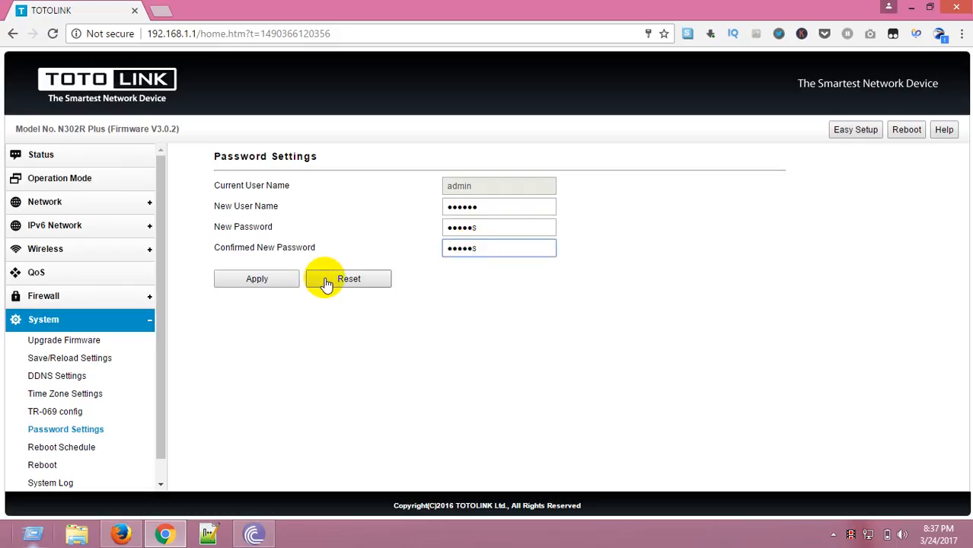
left_click(265, 278)
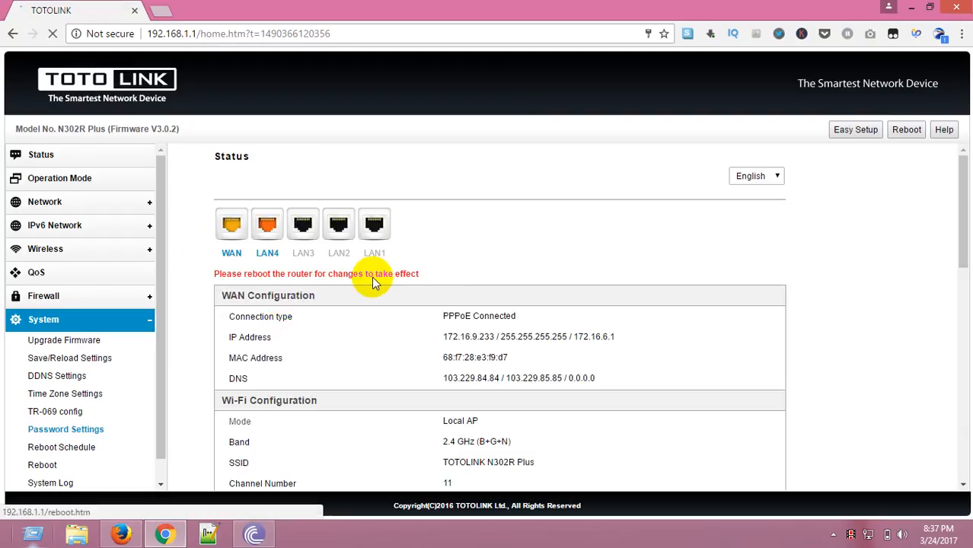
Log back into the router with the new administrator user name and password.
left_click(494, 204)
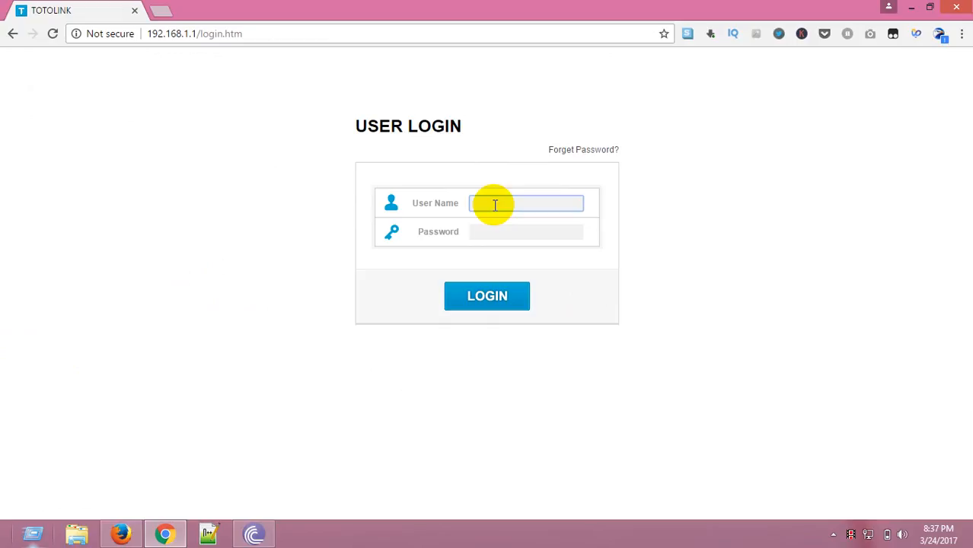
type("sasasa")
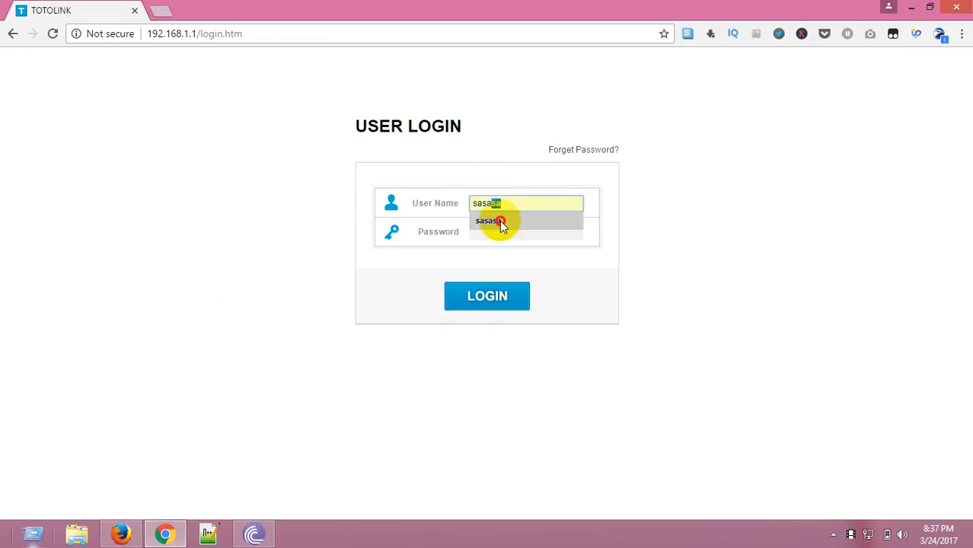
left_click(501, 222)
left_click(503, 232)
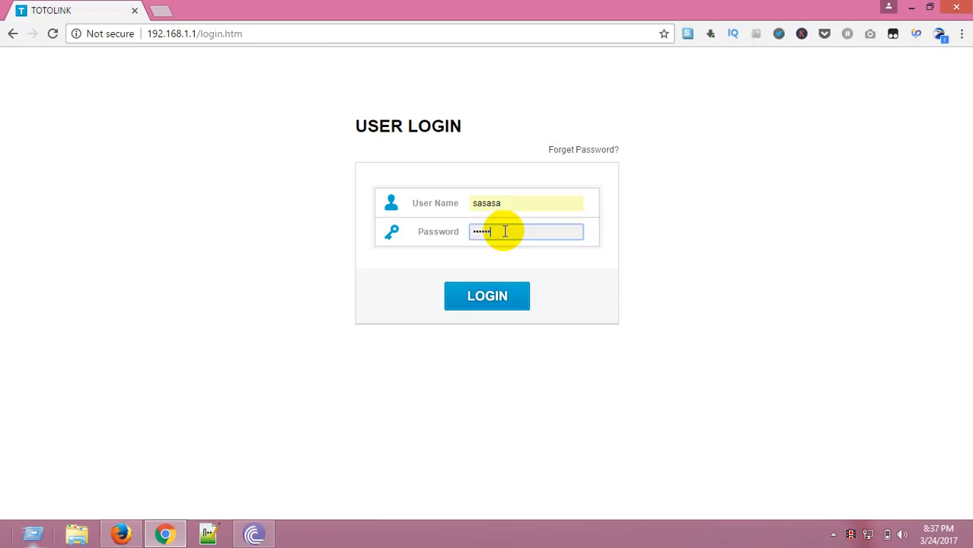
left_click(500, 296)
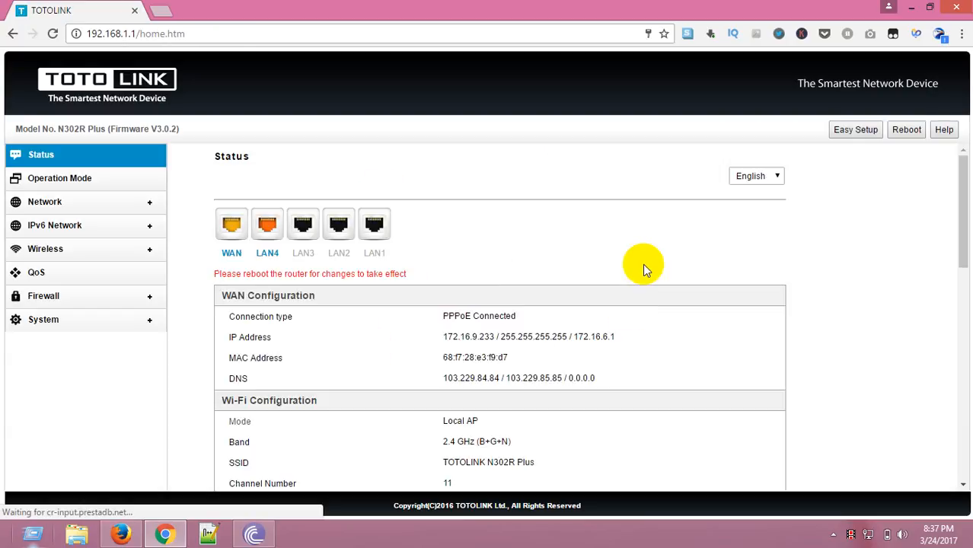
Reboot the router and confirm the reboot.
left_click(393, 272)
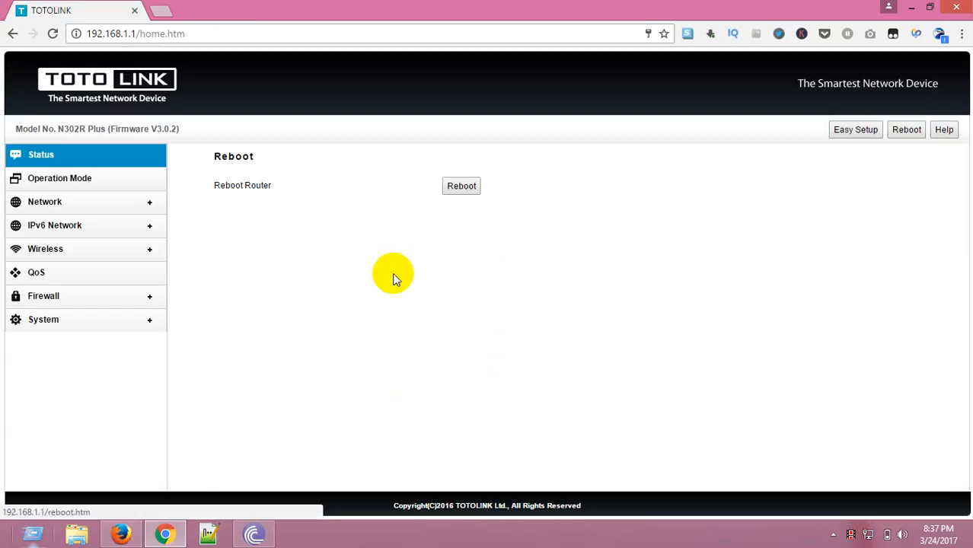
left_click(460, 186)
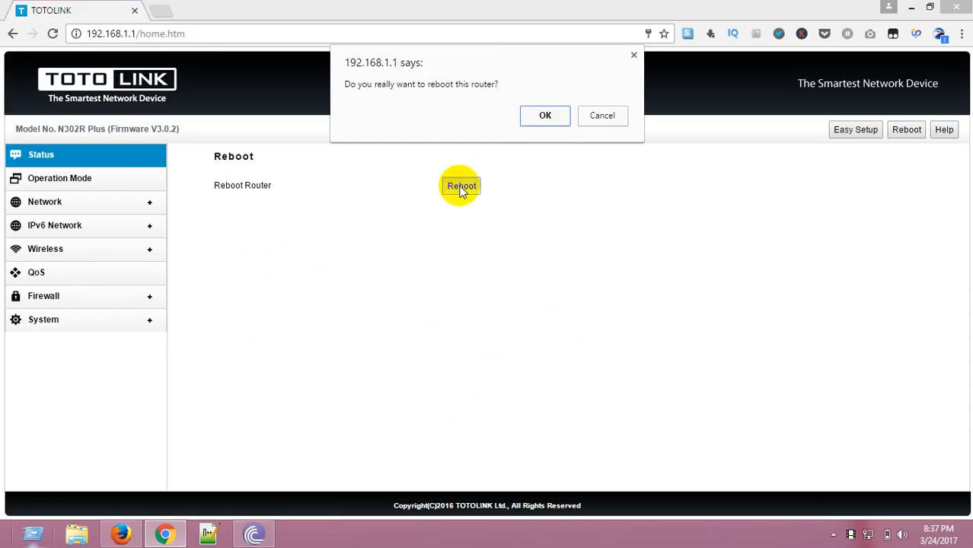
left_click(557, 121)
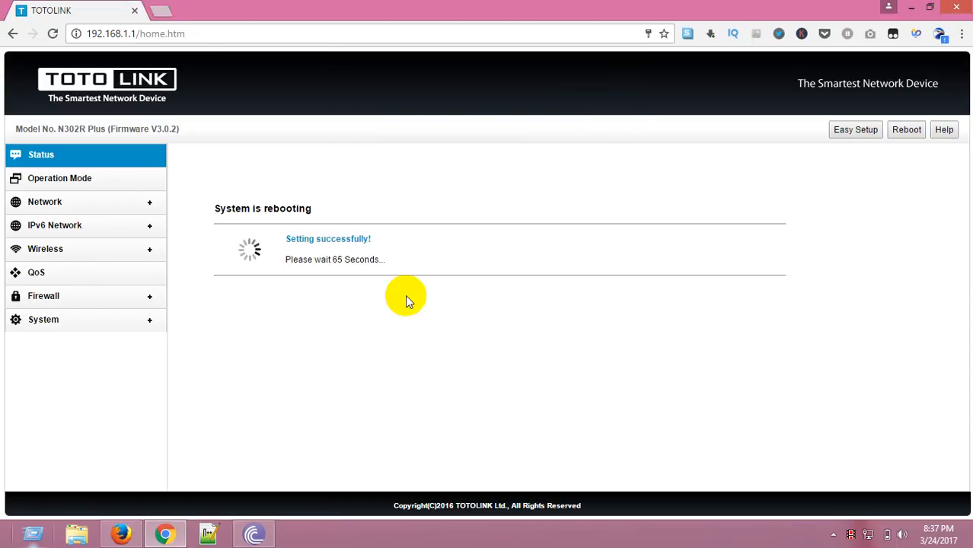
left_click(843, 535)
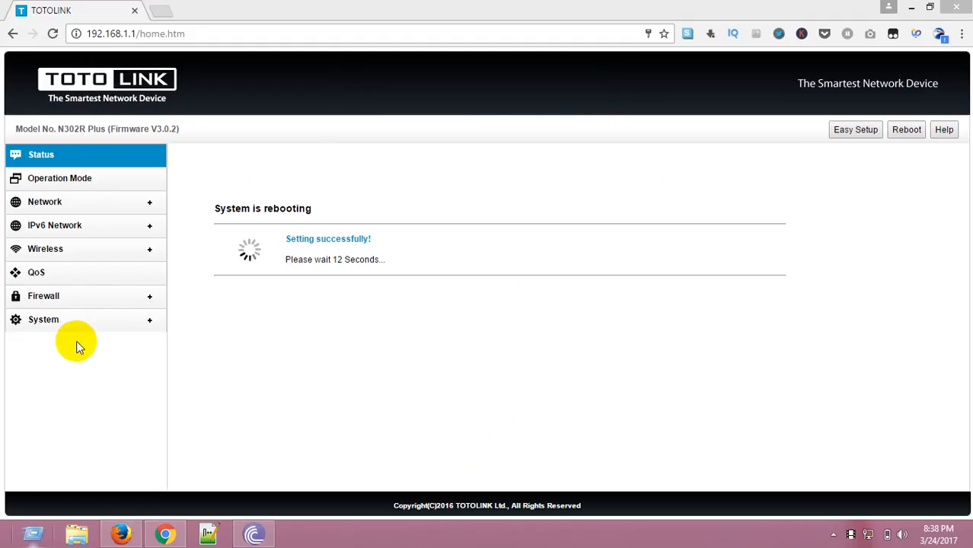
left_click(45, 251)
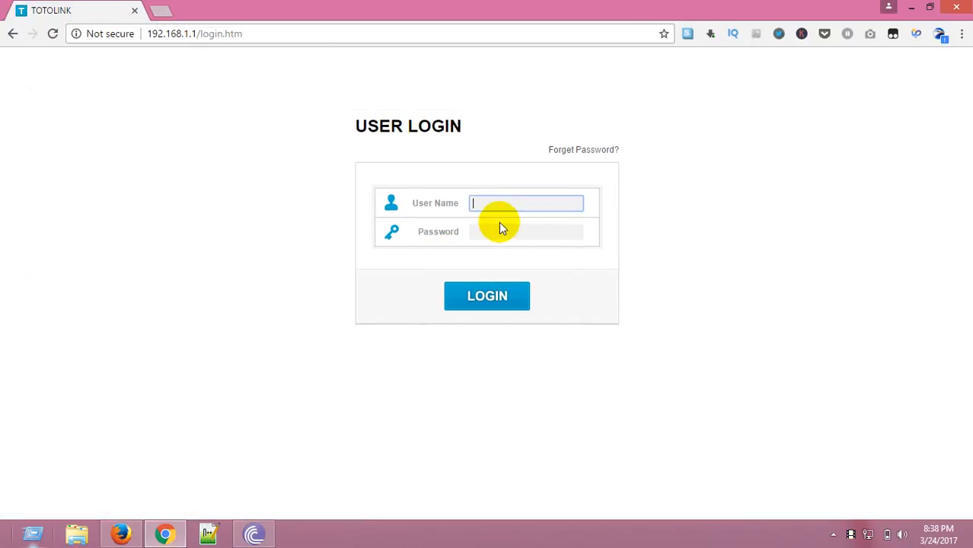
Log into the router again with the new administrator user name and password.
type("s")
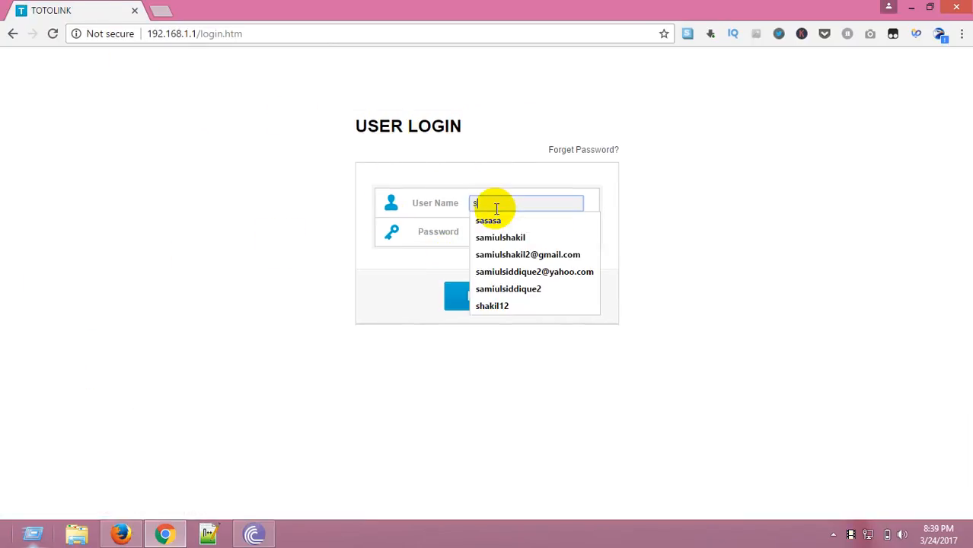
left_click(497, 220)
left_click(497, 234)
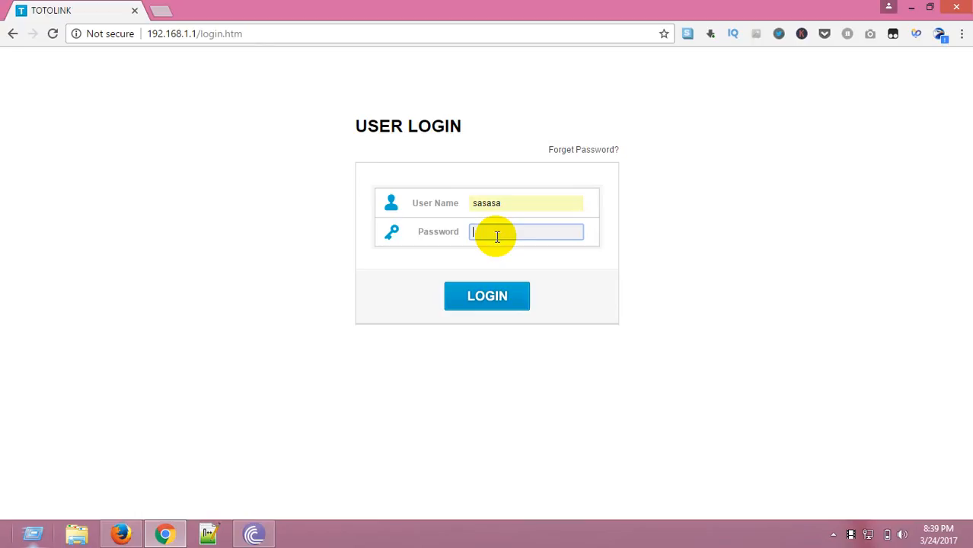
type("sasasa")
left_click(500, 295)
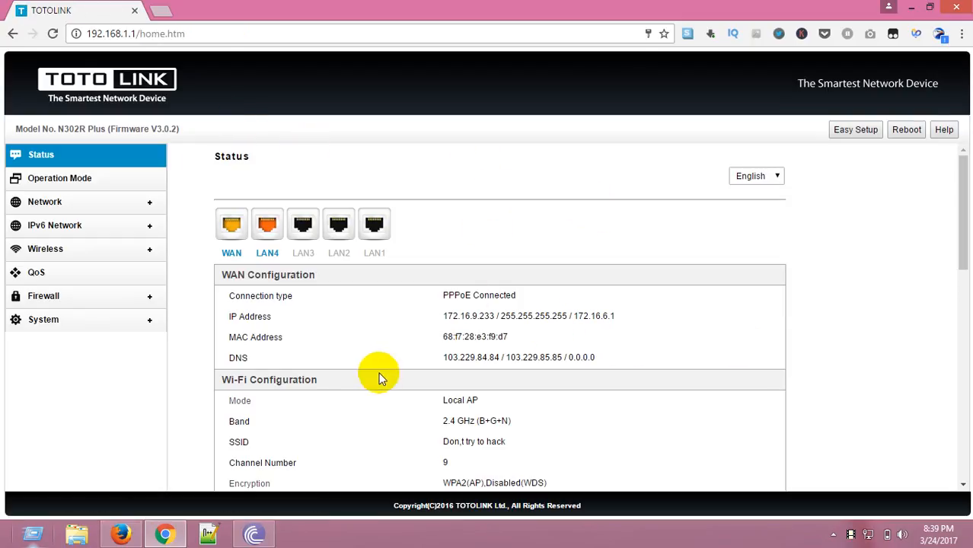
Check the wireless basic settings and connect the computer to the "Don,t try to hack" Wi-Fi network.
left_click(48, 250)
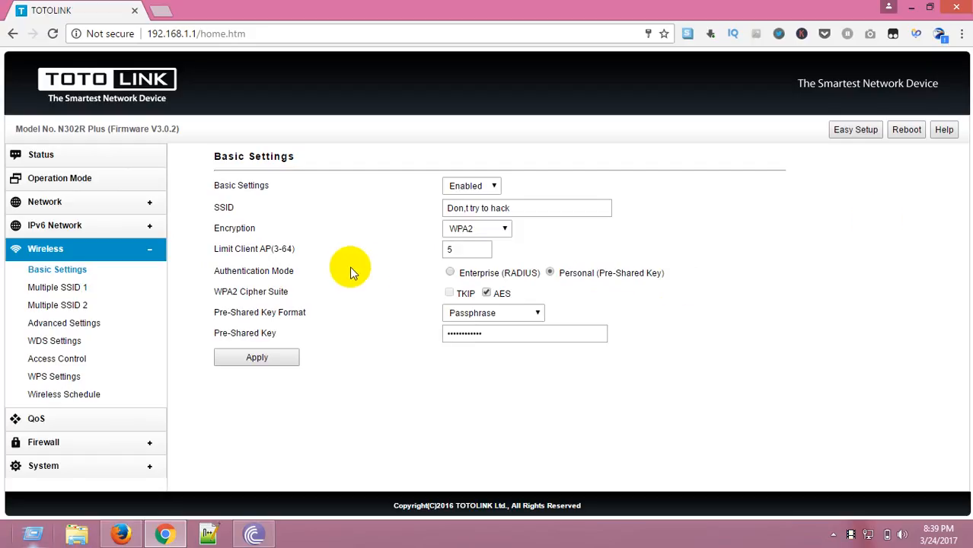
left_click(870, 536)
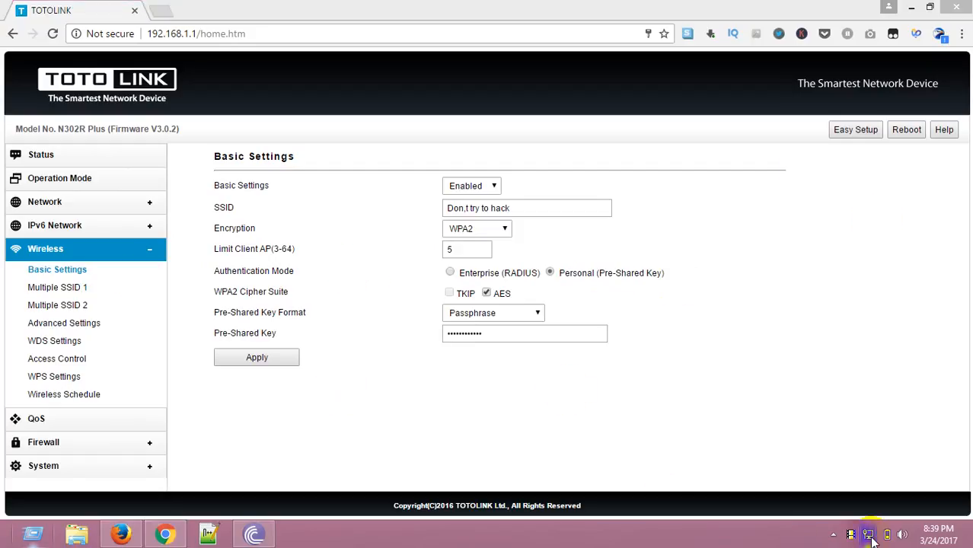
left_click(841, 189)
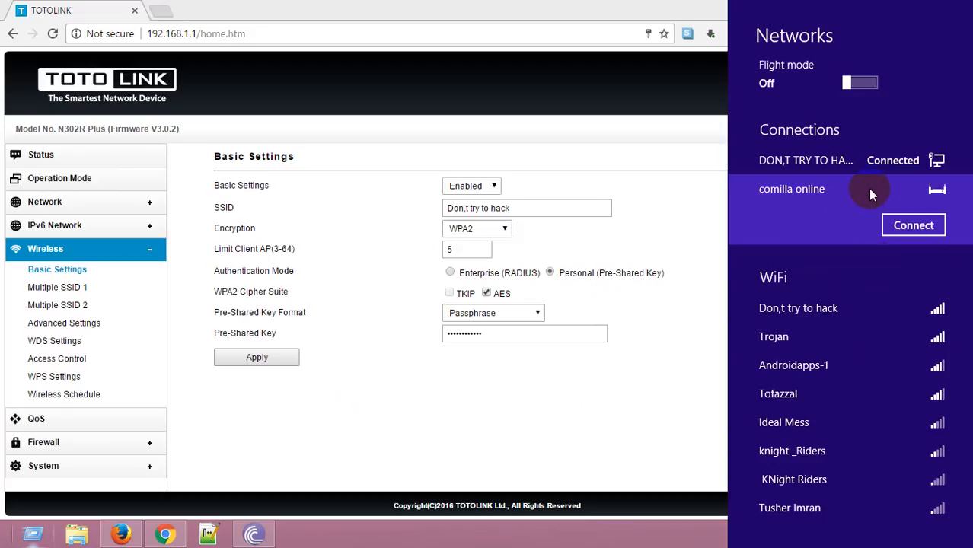
left_click(873, 297)
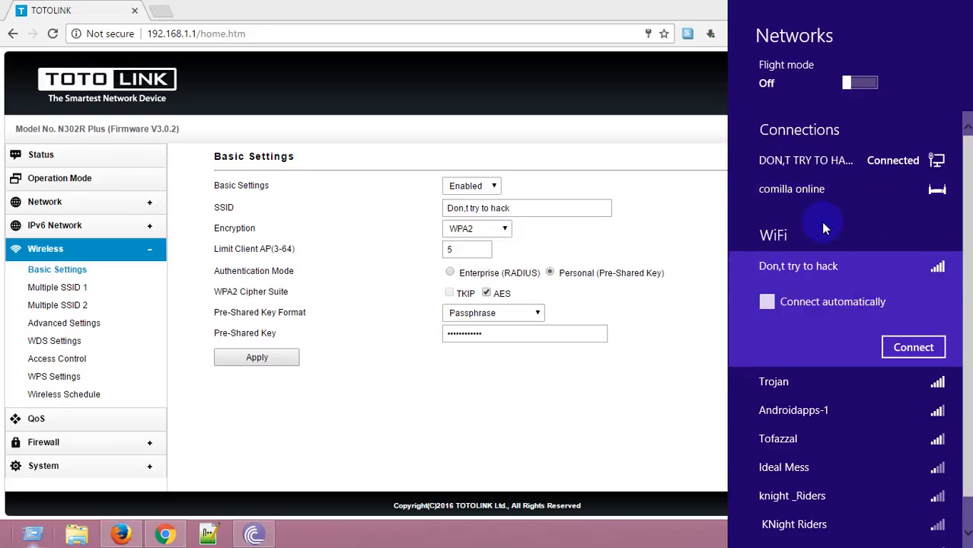
Open youtube.com in a new browser tab to test the internet connection.
left_click(163, 535)
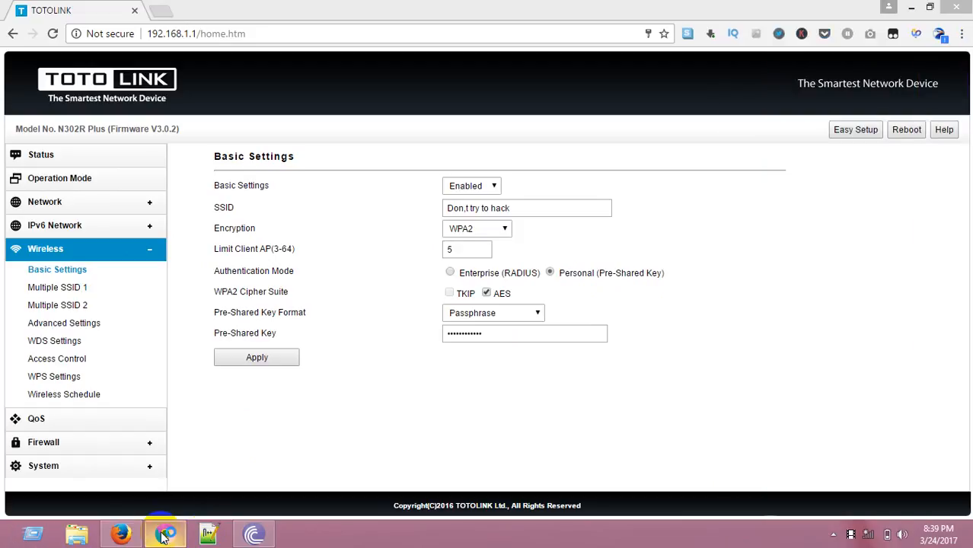
left_click(162, 9)
type("y")
key("Return")
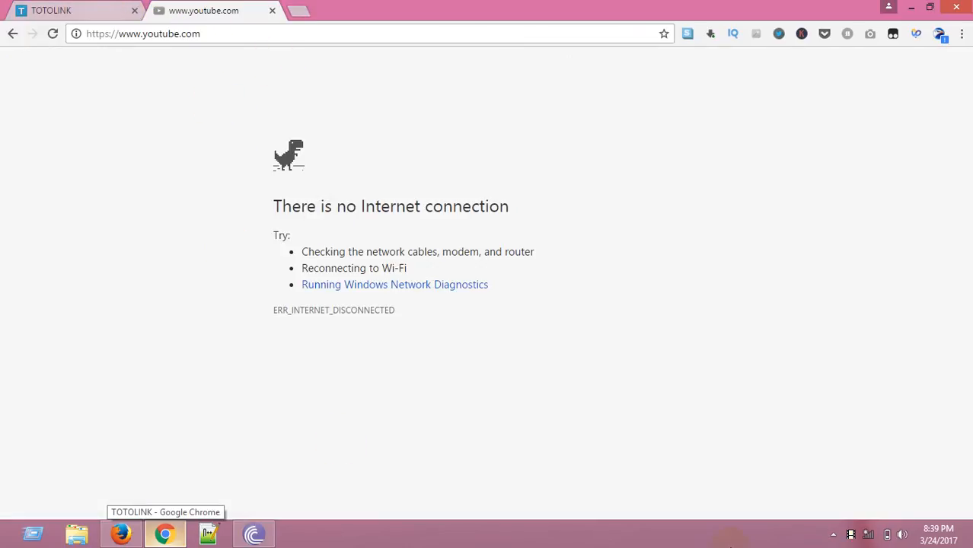
Try to connect to the "Don,t try to hack" Wi-Fi network again, then cancel the attempt.
left_click(847, 536)
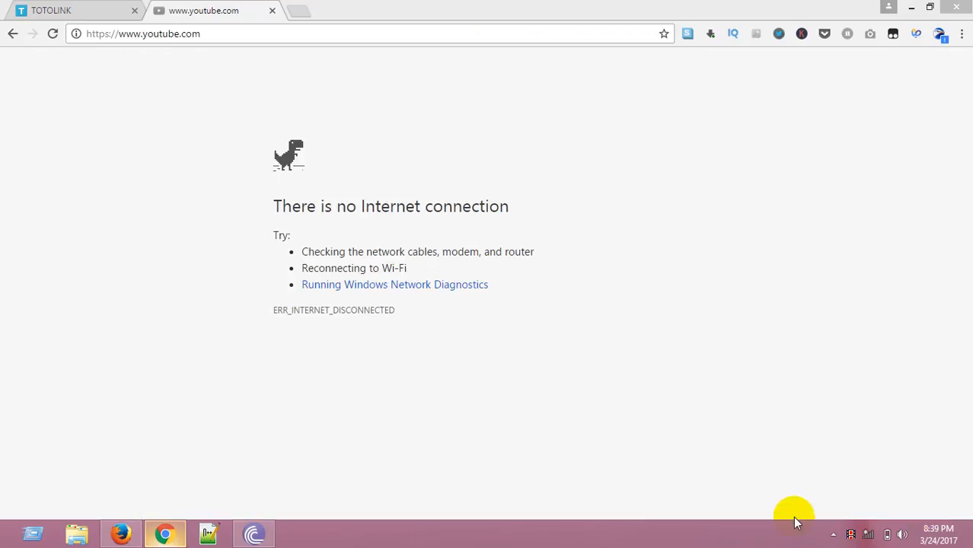
left_click(865, 536)
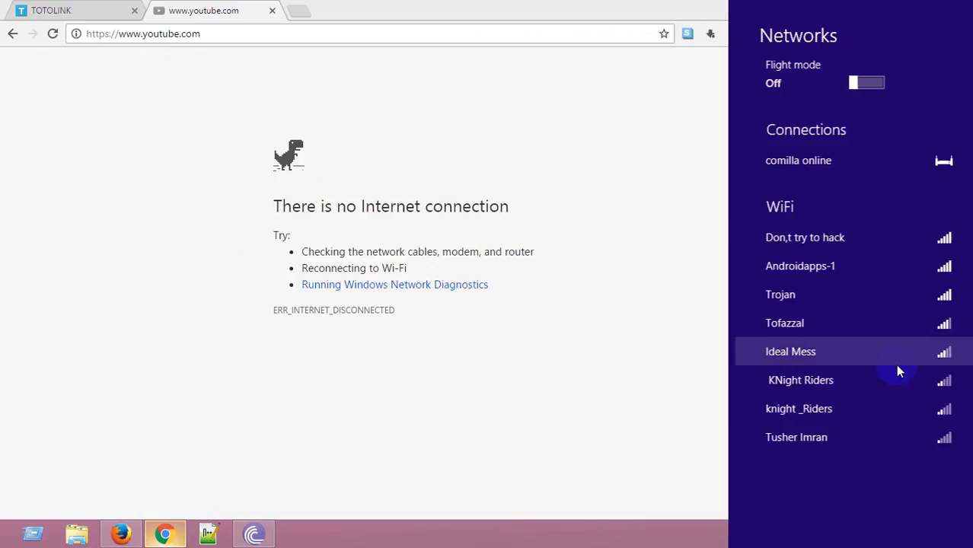
left_click(821, 244)
left_click(911, 318)
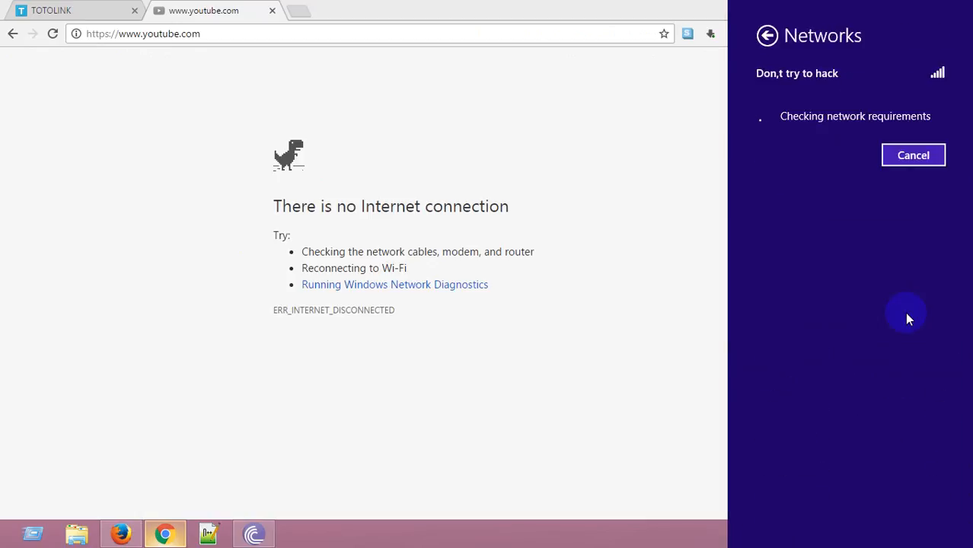
left_click(914, 156)
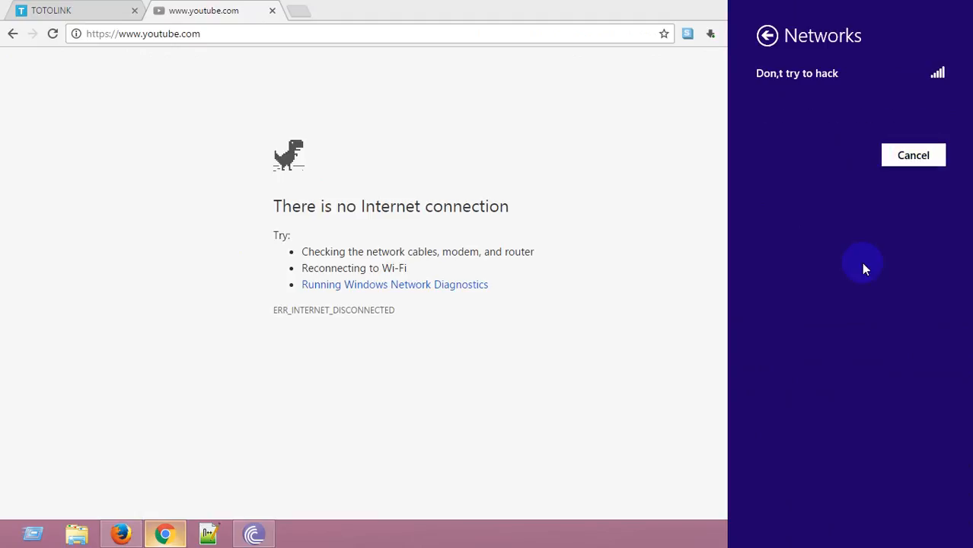
Forget the "Don,t try to hack" Wi-Fi network, then reconnect to it by entering the network security key without turning on sharing.
right_click(800, 239)
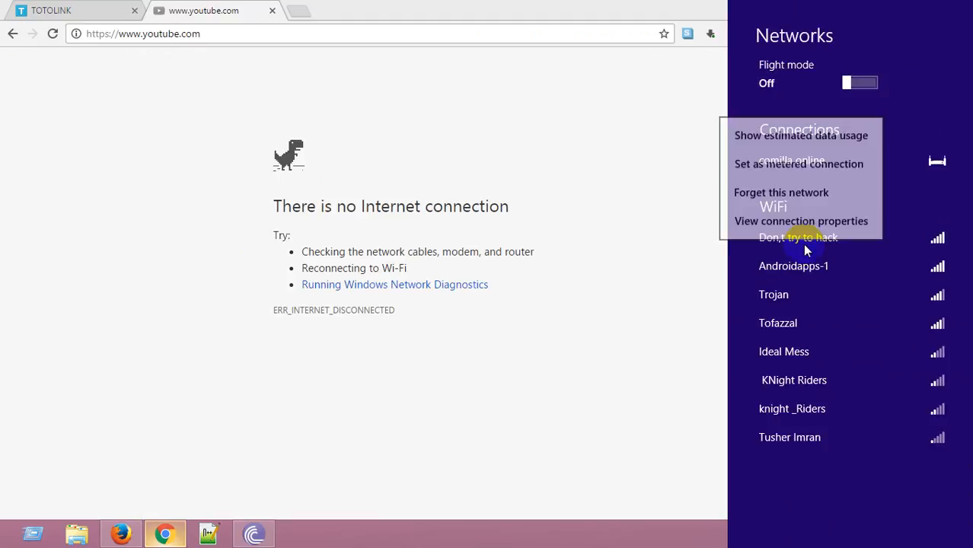
left_click(767, 193)
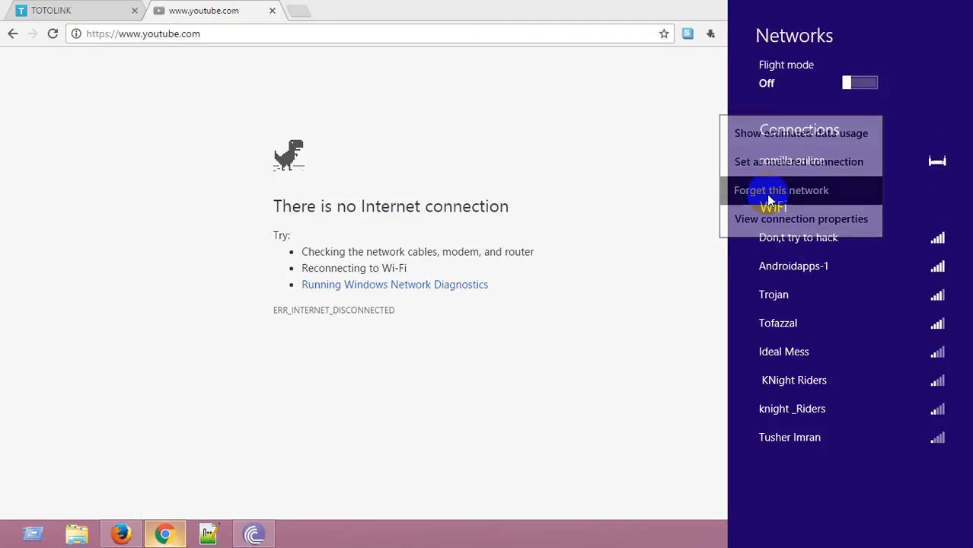
left_click(833, 240)
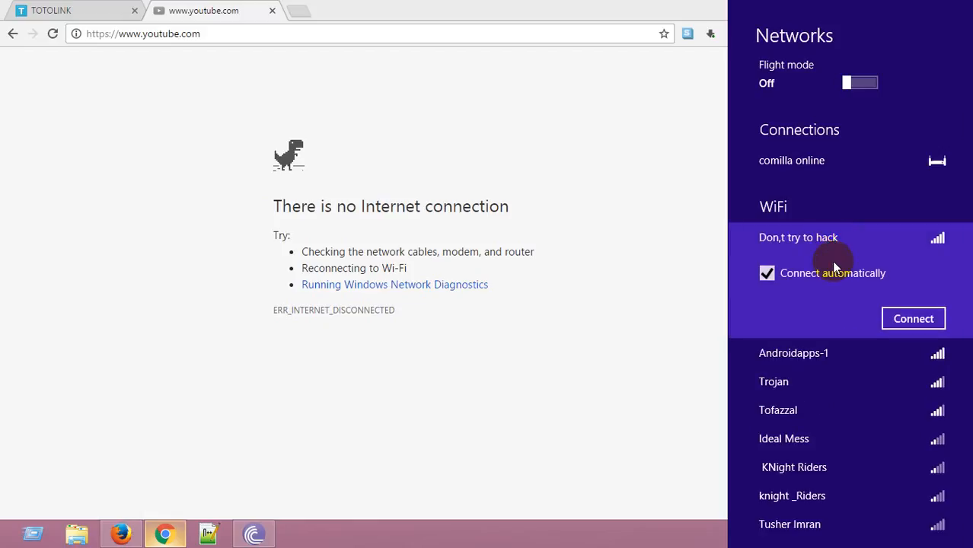
left_click(907, 318)
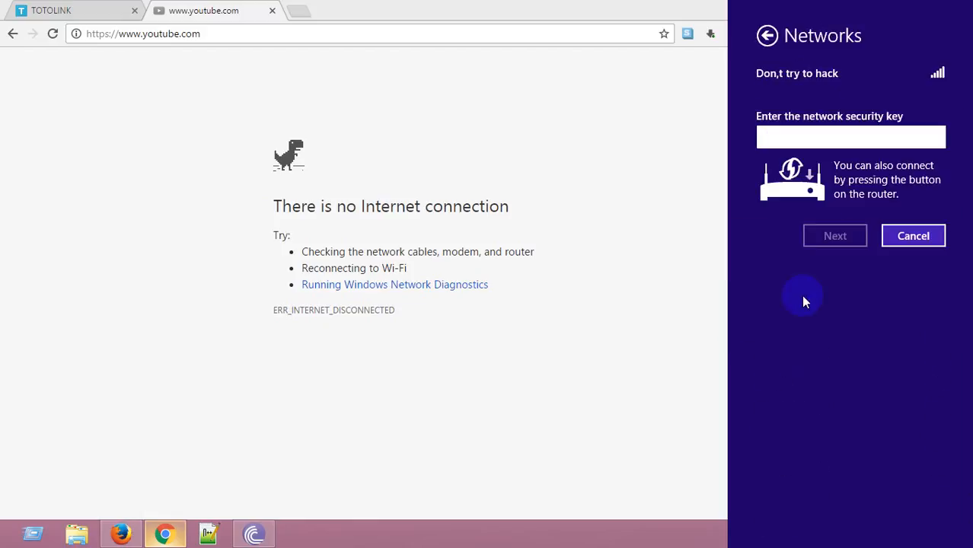
type("123")
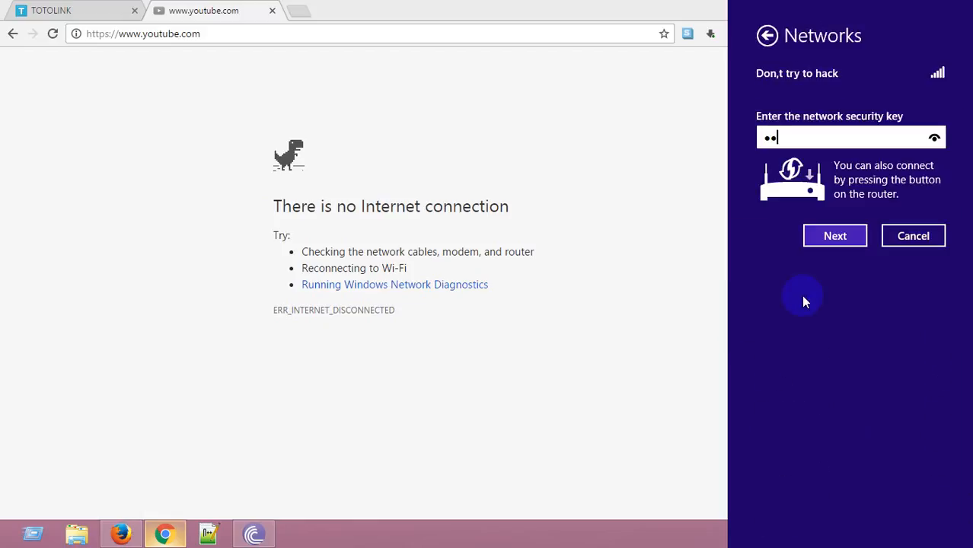
type("456789012")
left_click(812, 239)
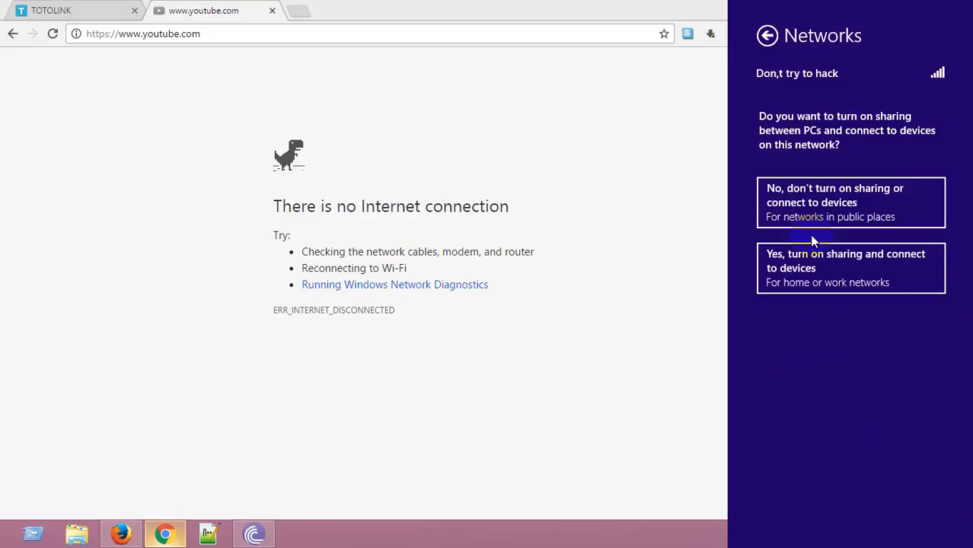
left_click(820, 221)
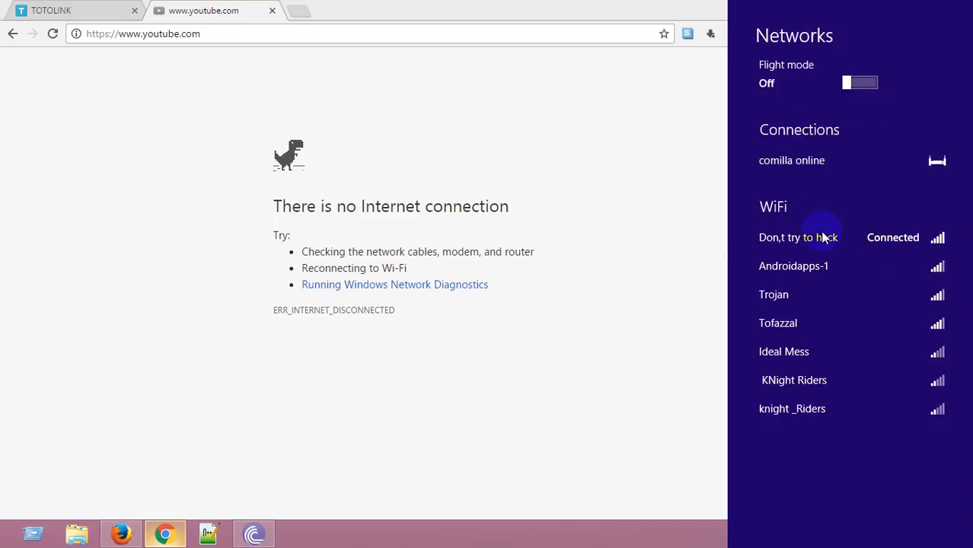
Reload youtube.com in the browser tab to test the internet connection.
left_click(553, 276)
left_click(224, 33)
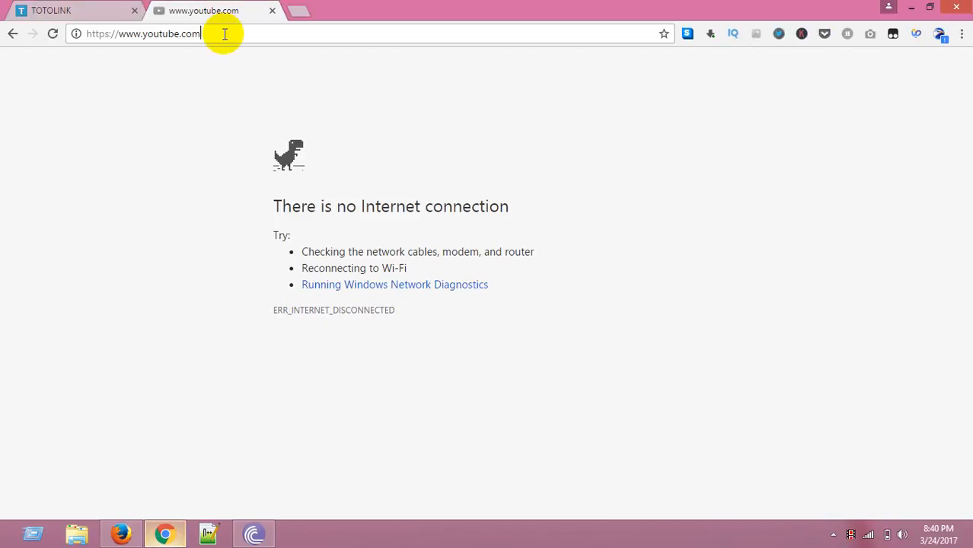
key("Return")
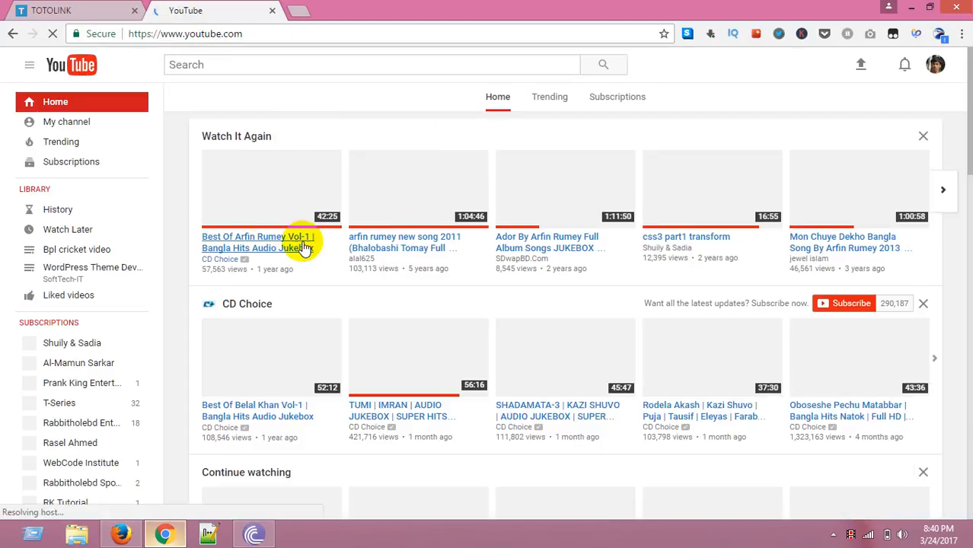
Open and play the "Ador By Arfin Rumey Full Album Songs JUKEBOX" video to confirm streaming works.
left_click(592, 250)
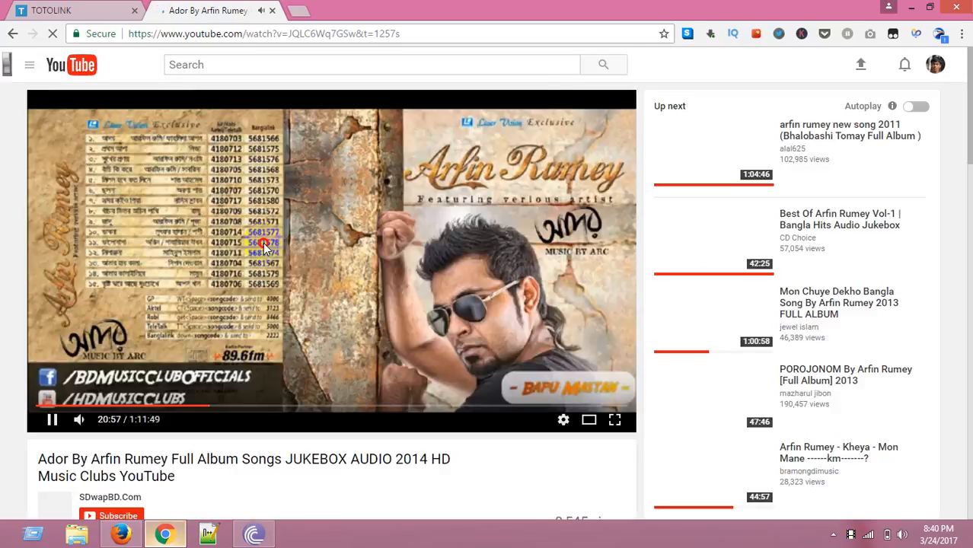
left_click(385, 340)
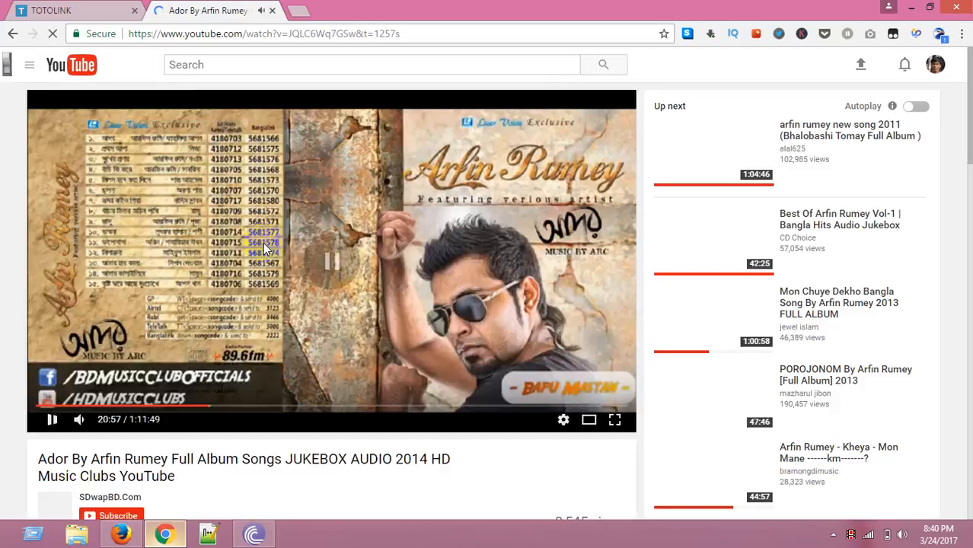